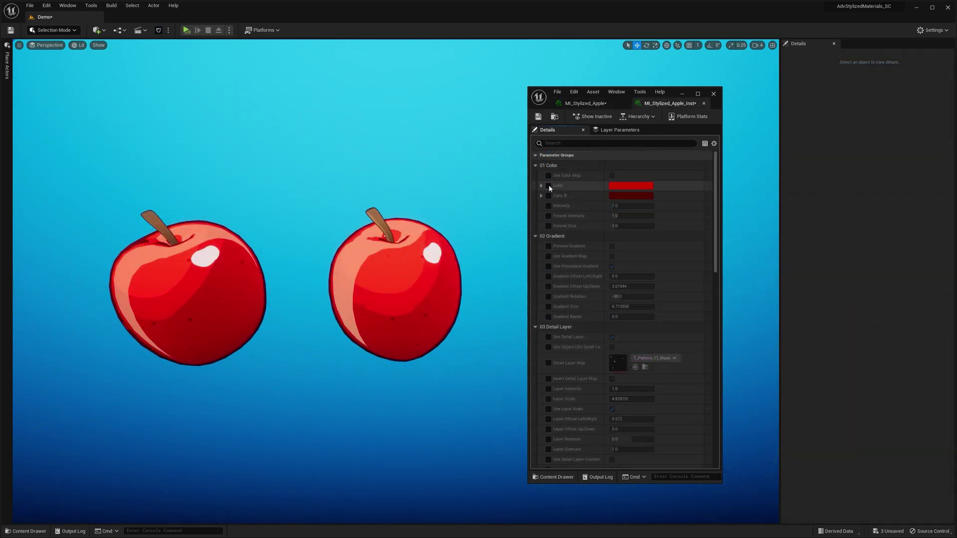
# Override Color and Color B in the stylized apple material instance with green, making Color B a darker shade
pyautogui.click(631, 185)
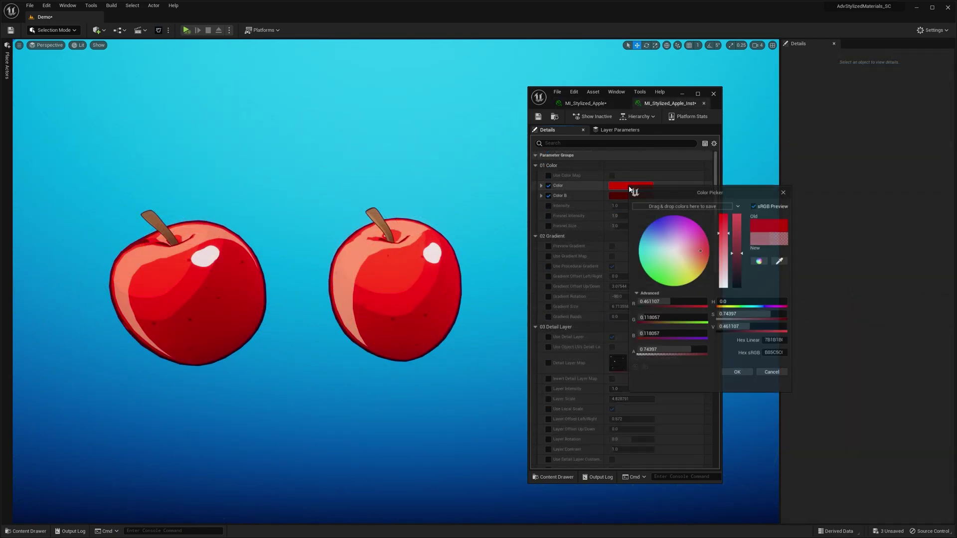
pyautogui.click(658, 280)
pyautogui.click(733, 374)
pyautogui.keyDown('shift'); pyautogui.rightClick(645, 187); pyautogui.keyUp('shift')
pyautogui.keyDown('shift'); pyautogui.click(648, 198); pyautogui.keyUp('shift')
pyautogui.click(647, 197)
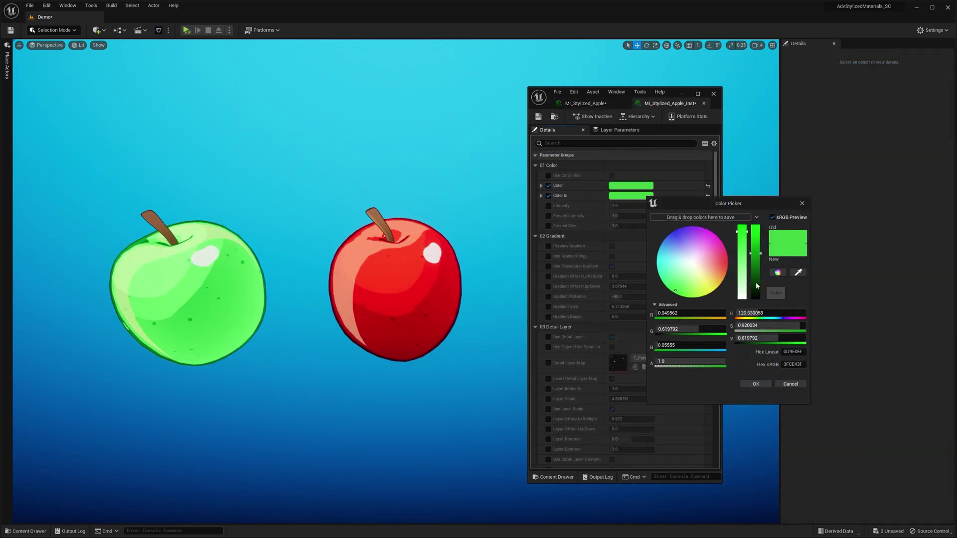
pyautogui.moveTo(756, 283); pyautogui.dragTo(754, 298)
pyautogui.click(755, 384)
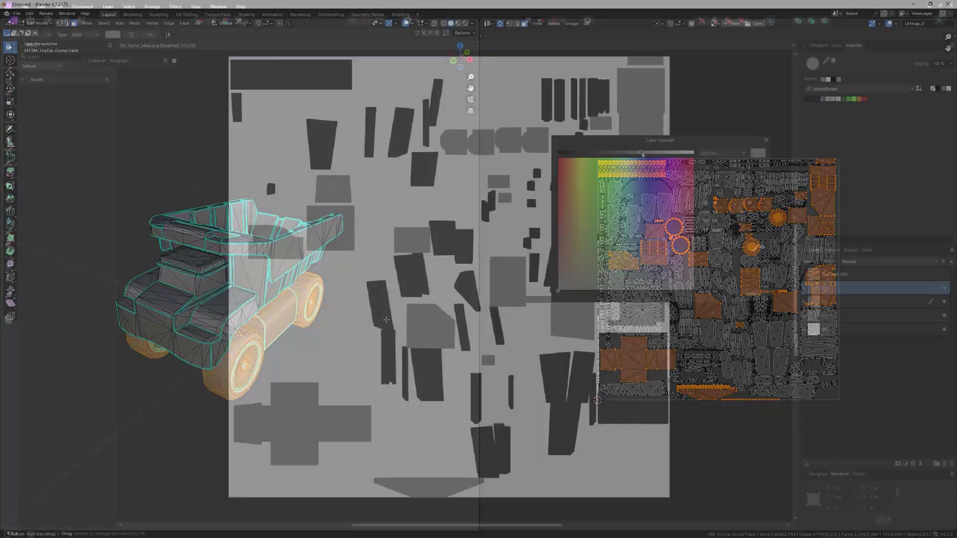
# Switch to the toy car mask image and adjust the lightness of the grey in its color chooser
pyautogui.moveTo(630, 153)
pyautogui.mouseDown()
pyautogui.moveTo(619, 153)
pyautogui.moveTo(641, 161)
pyautogui.mouseUp()
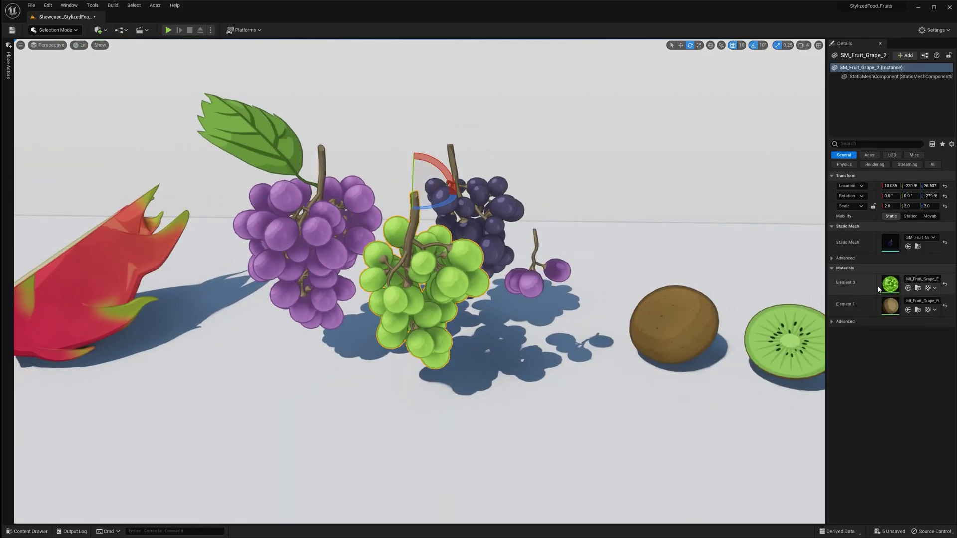
# Switch to the fruit showcase in Unreal Editor and open the material in slot Element 0 of the green grapes
pyautogui.doubleClick(884, 286)
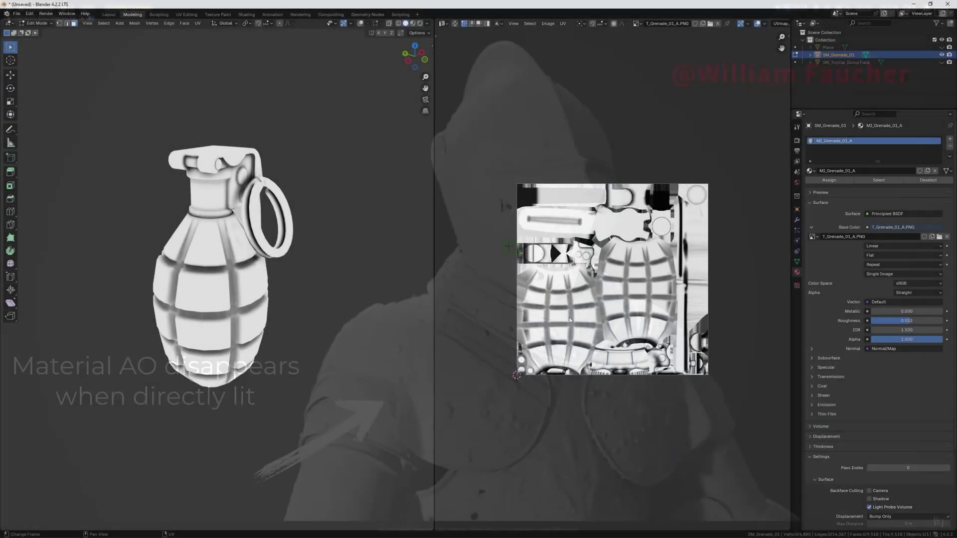
# Switch to Blender and examine the grenade's ambient occlusion texture on the UV layout and the model
pyautogui.scroll(2, 569, 320)
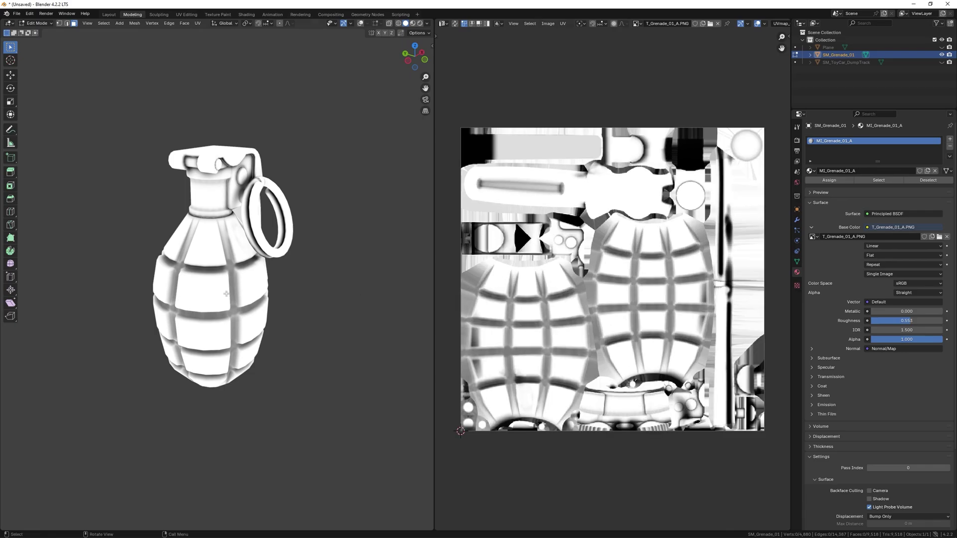
pyautogui.moveTo(262, 311); pyautogui.dragTo(60, 331, button='middle')
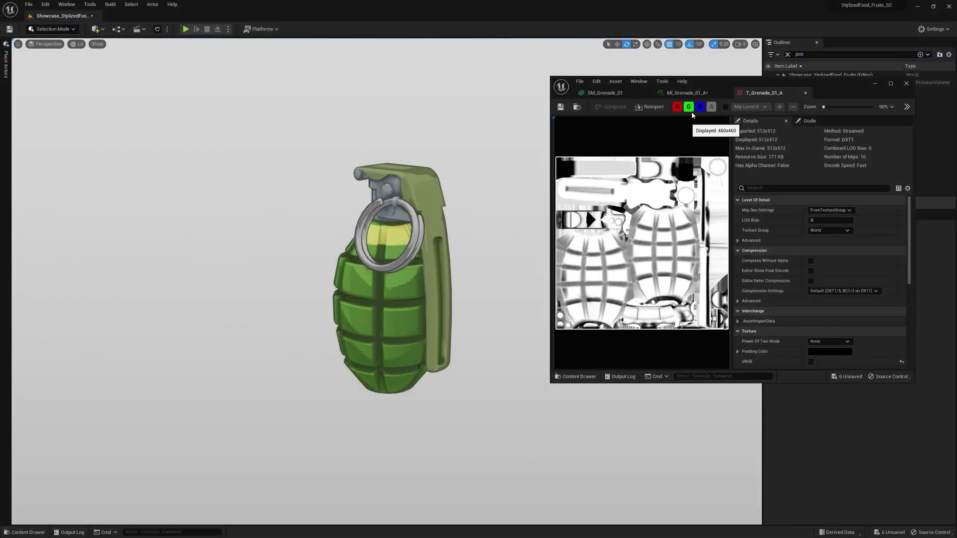
# Switch to Unreal Editor and adjust the Color B parameter of the MI_Grenade_01_A material instance
pyautogui.click(687, 93)
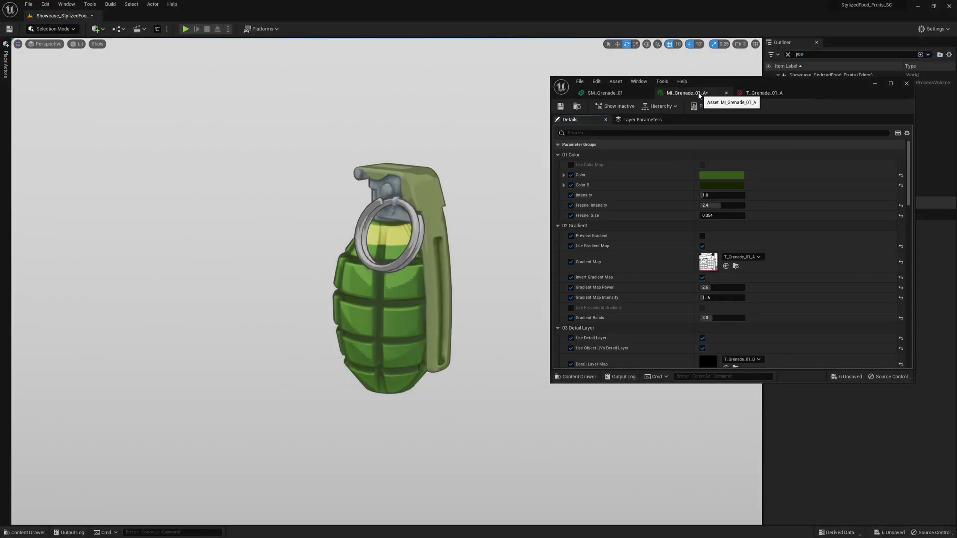
pyautogui.click(721, 185)
pyautogui.moveTo(829, 283)
pyautogui.mouseDown()
pyautogui.moveTo(834, 259)
pyautogui.moveTo(835, 289)
pyautogui.mouseUp()
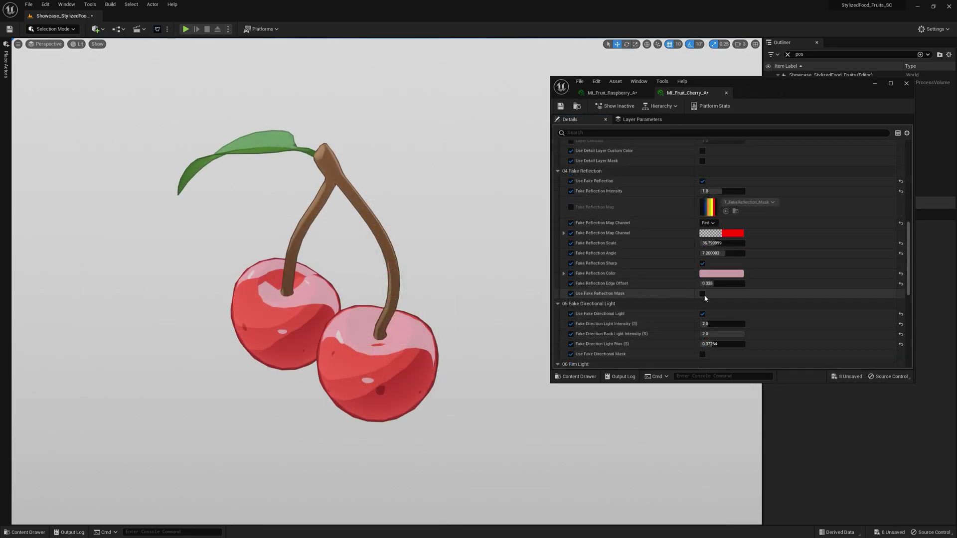
# Enable Use Fake Reflection Mask in the MI_Fruit_Cherry_A material instance
pyautogui.click(702, 294)
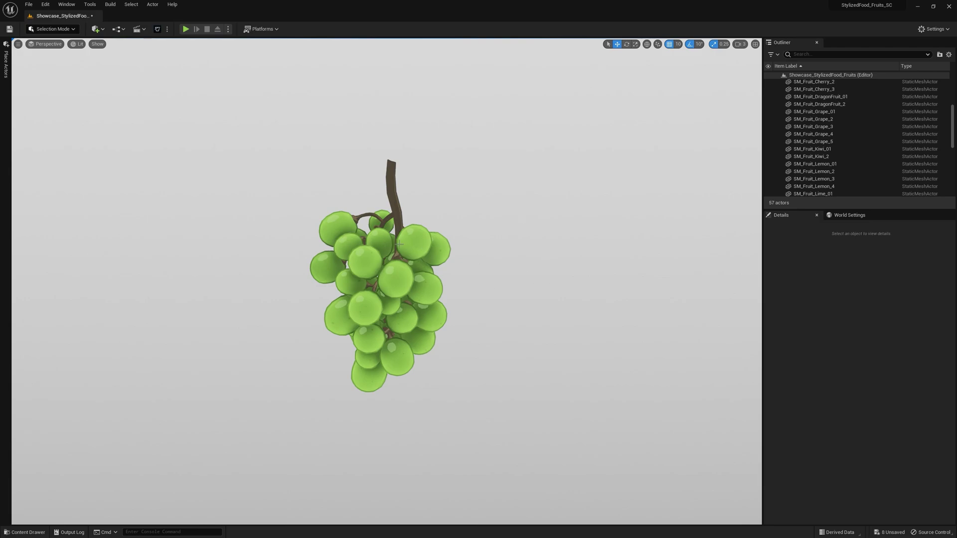
# Select the green grape bunch and switch the editor to Modeling mode
pyautogui.click(398, 243)
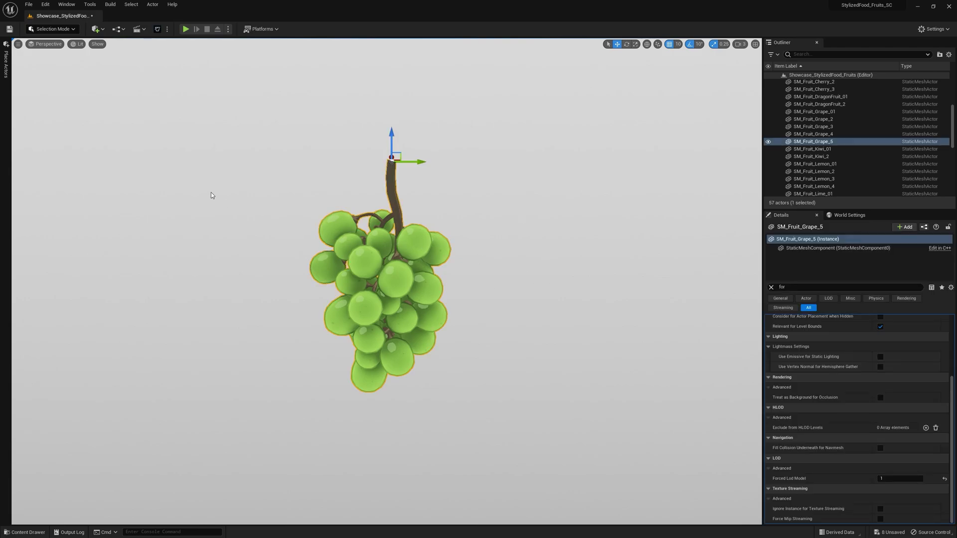
pyautogui.click(41, 29)
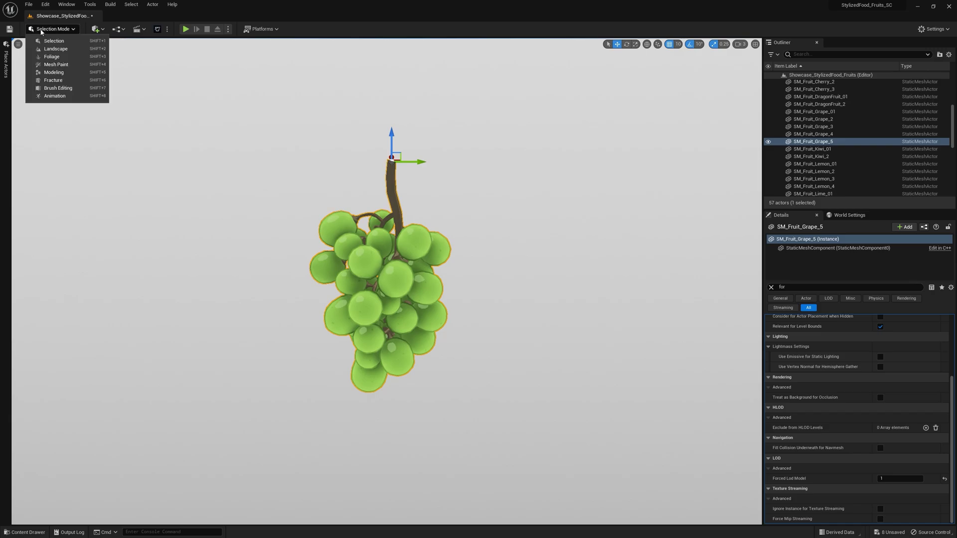
pyautogui.click(52, 73)
pyautogui.scroll(-5, 74, 199)
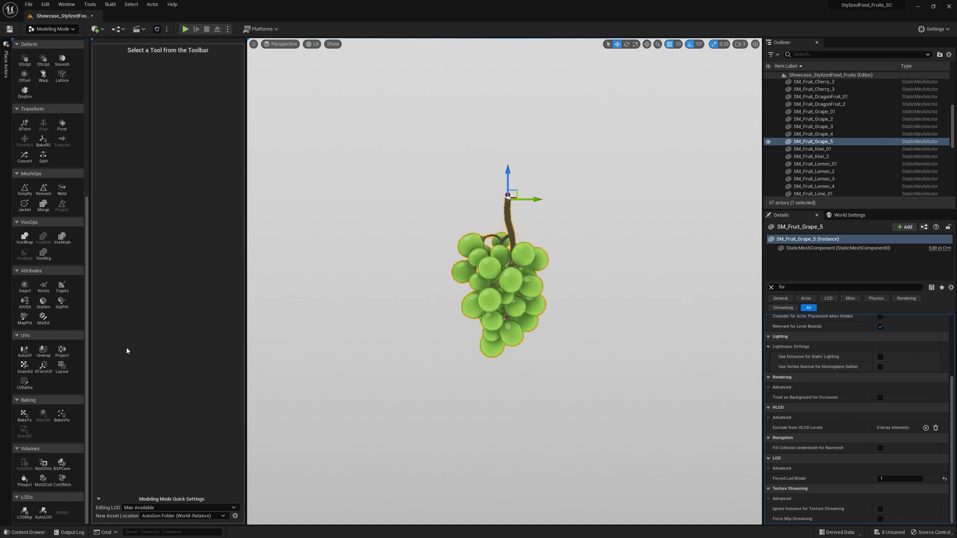
# Try an AutoUV unwrap of the grape mesh with 50 initial patches and 10 smoothing steps
pyautogui.click(22, 352)
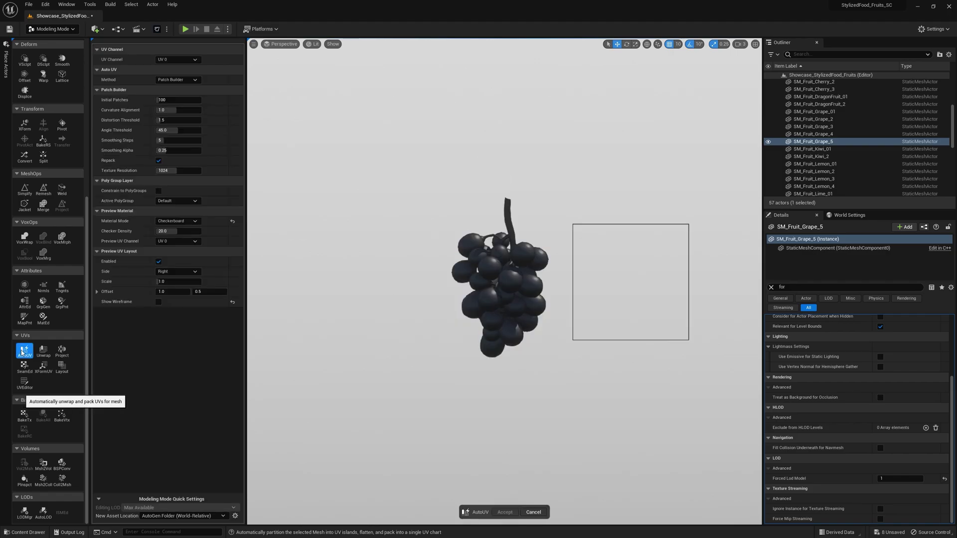
pyautogui.press('w')
pyautogui.moveTo(536, 352); pyautogui.dragTo(602, 346, button='right')
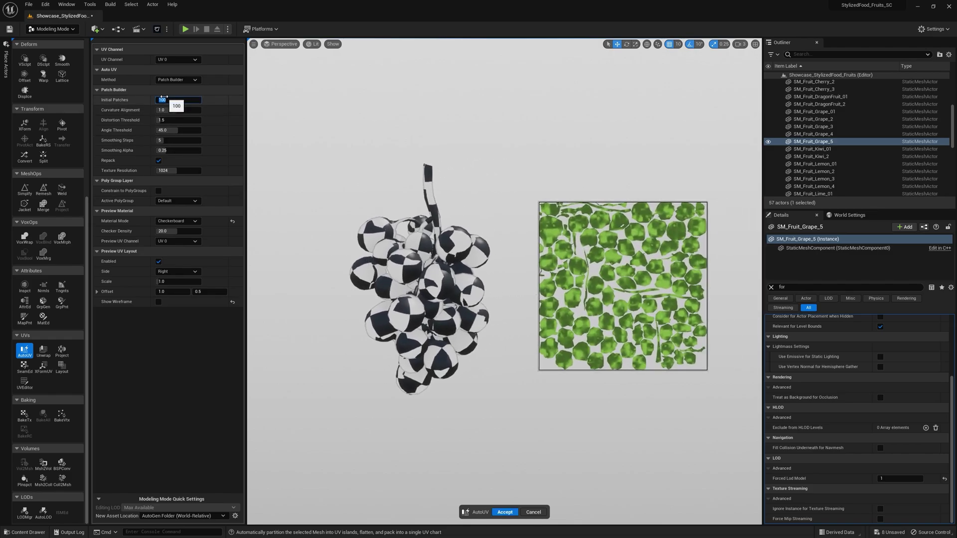
pyautogui.write('50')
pyautogui.press('Return')
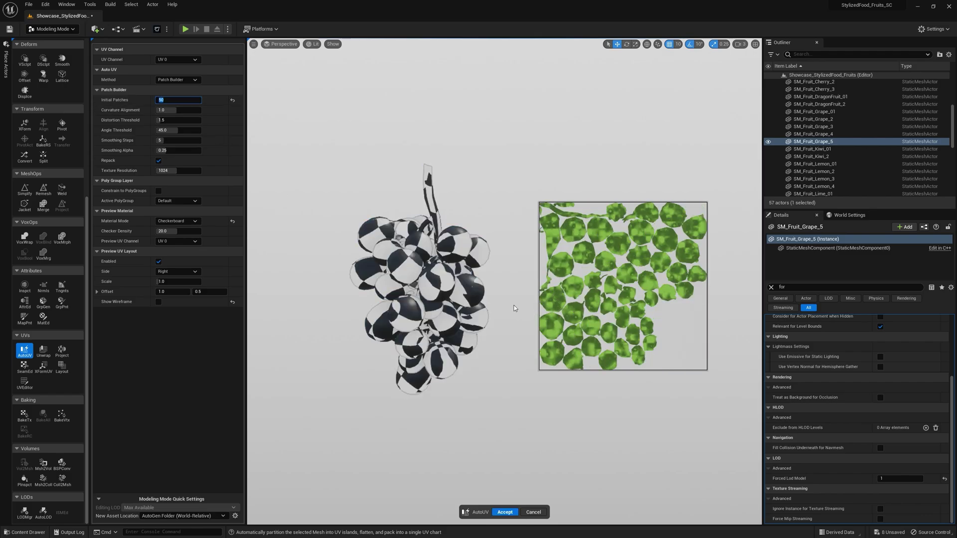
pyautogui.click(176, 140)
pyautogui.write('10')
pyautogui.press('Return')
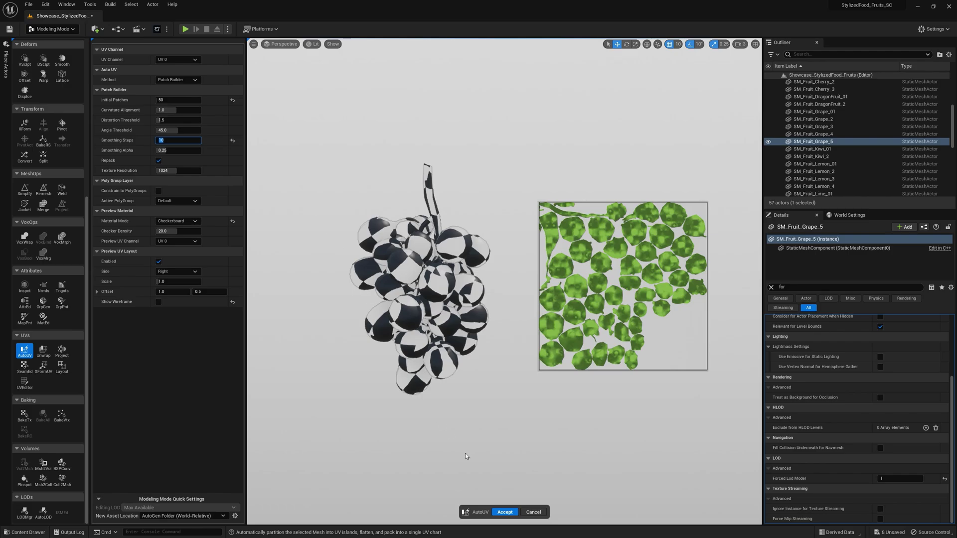
pyautogui.click(532, 513)
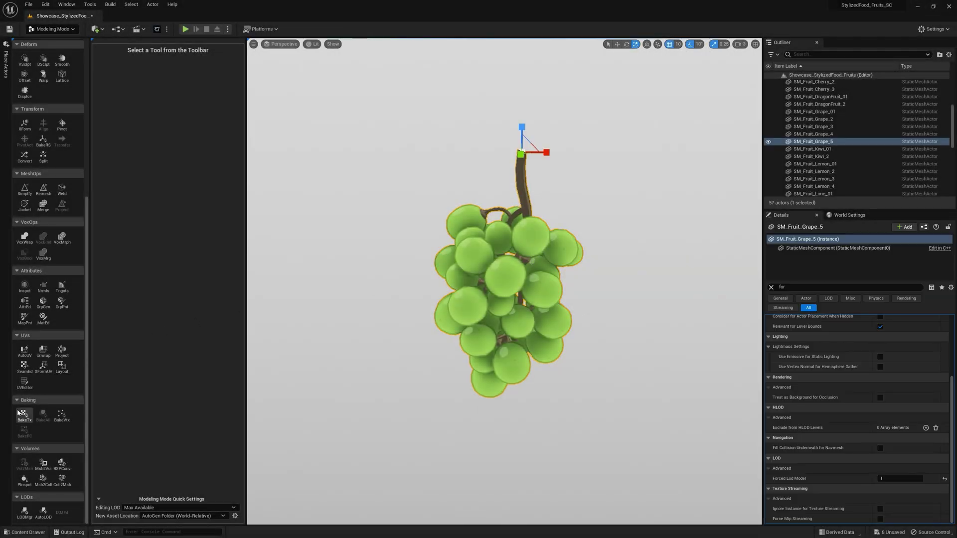
# Start Bake Textures on the grape mesh with Ambient Occlusion as the output type
pyautogui.click(22, 414)
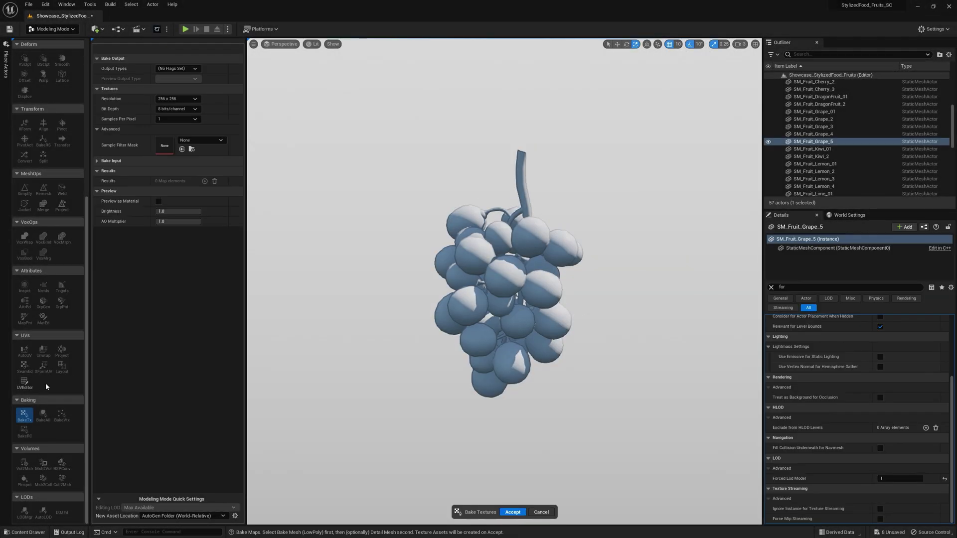
pyautogui.click(178, 69)
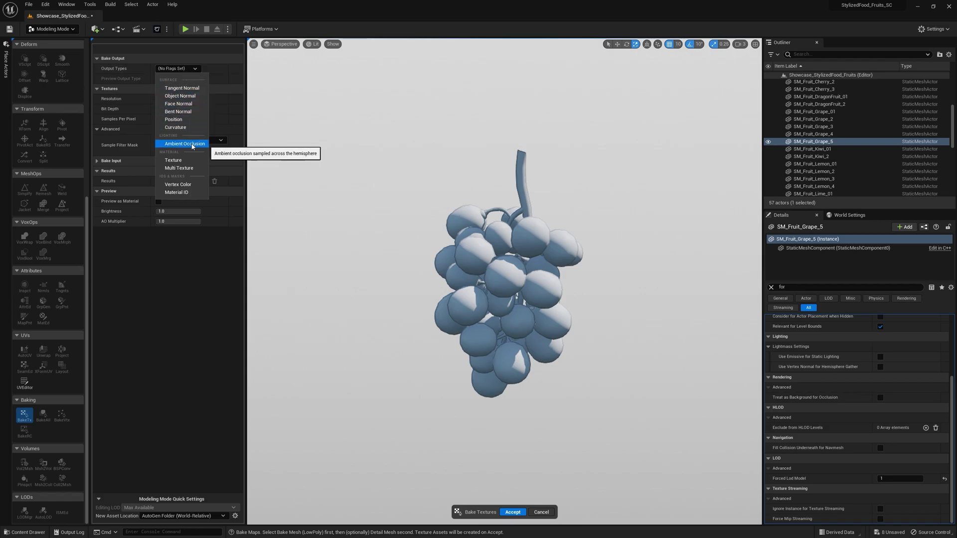
pyautogui.click(191, 144)
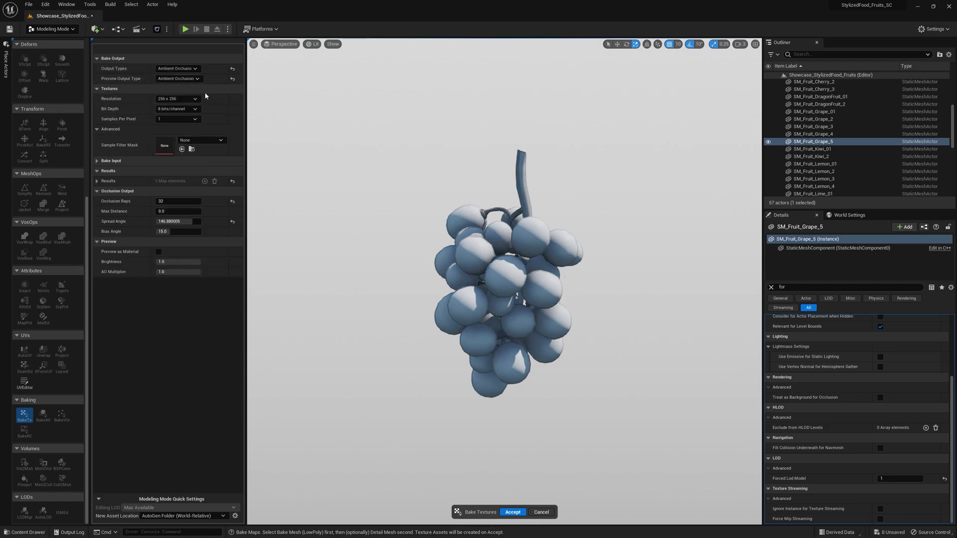
# Switch the viewport to Unlit shading and examine the occlusion preview around the grapes
pyautogui.keyDown('alt'); pyautogui.moveTo(363, 211); pyautogui.dragTo(439, 224); pyautogui.keyUp('alt')
pyautogui.click(313, 44)
pyautogui.click(336, 76)
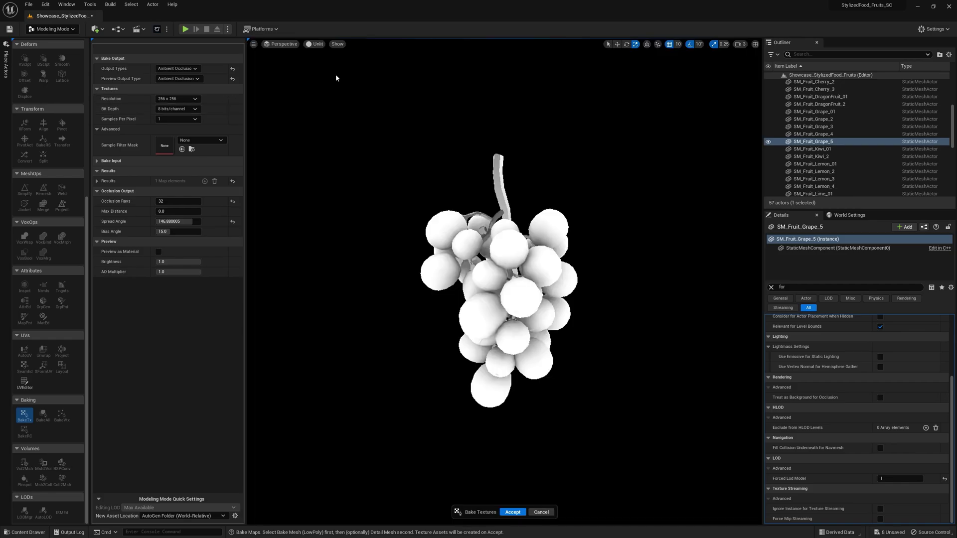
pyautogui.keyDown('alt'); pyautogui.moveTo(505, 280); pyautogui.dragTo(325, 274); pyautogui.keyUp('alt')
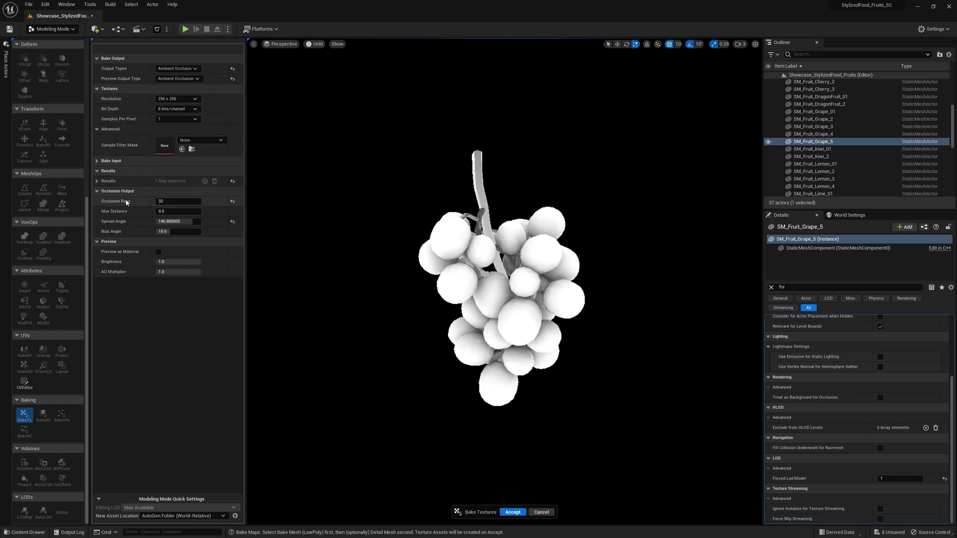
# Set the bake resolution to 512 x 512 and the samples per pixel to 4
pyautogui.click(179, 99)
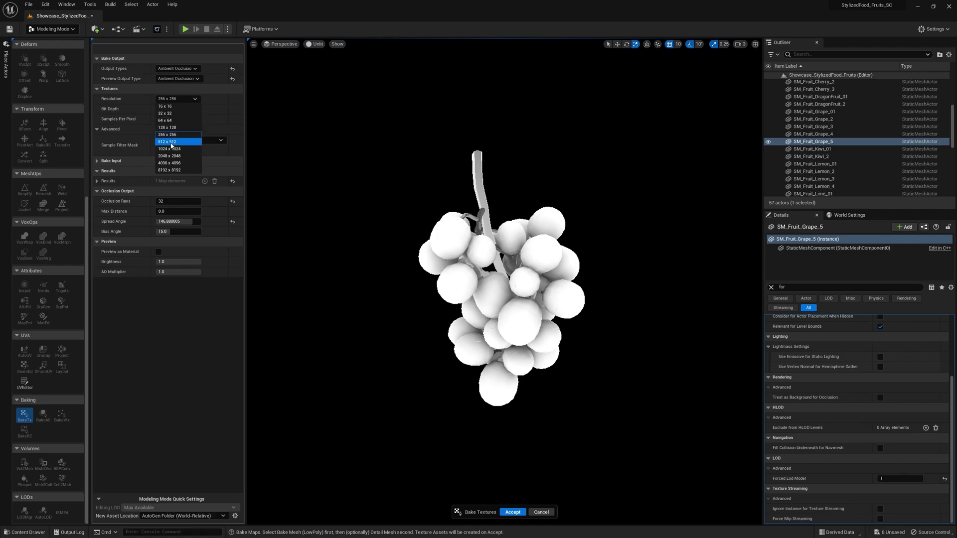
pyautogui.click(171, 143)
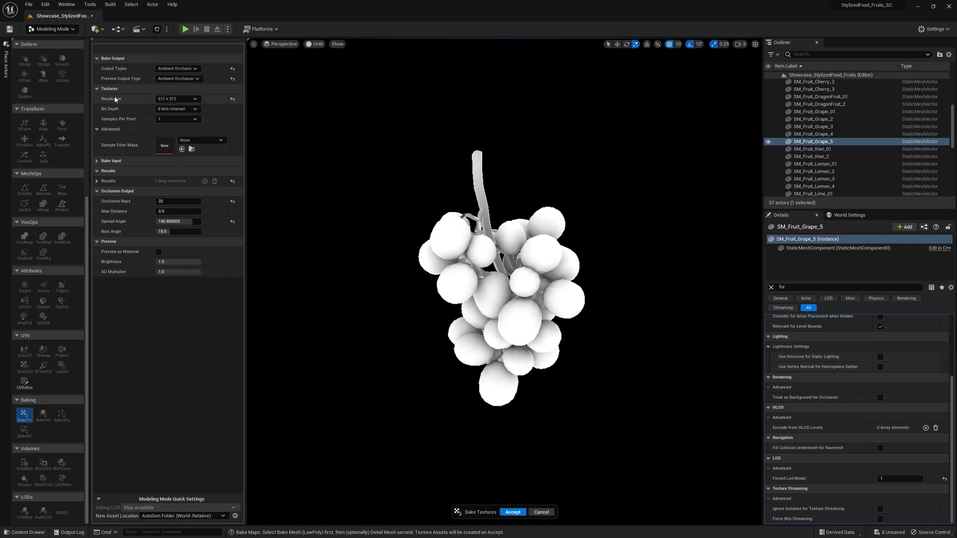
pyautogui.click(177, 120)
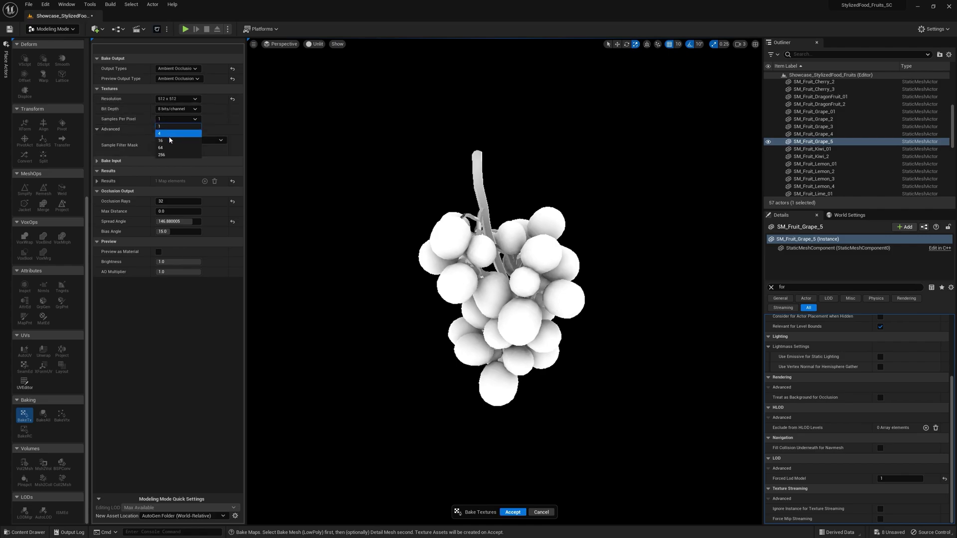
pyautogui.click(169, 141)
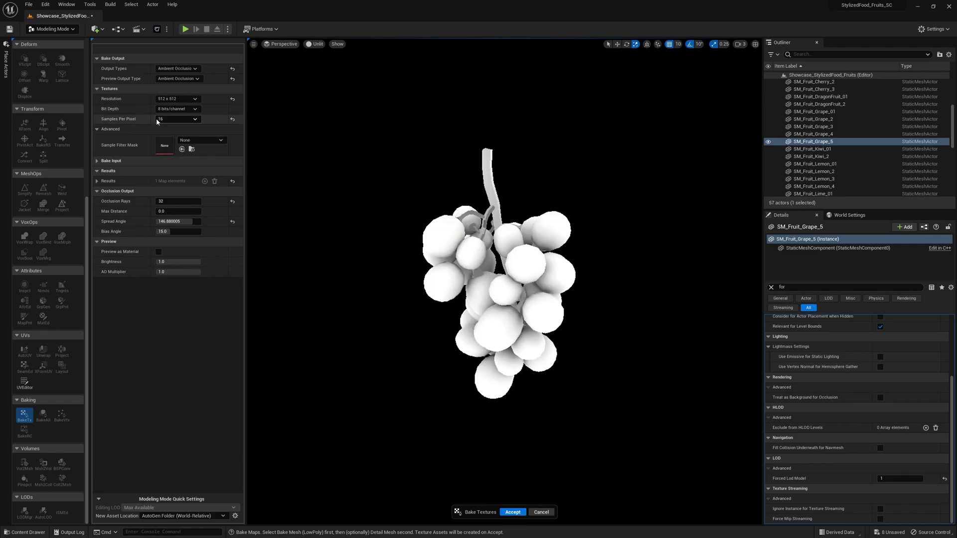
pyautogui.click(177, 119)
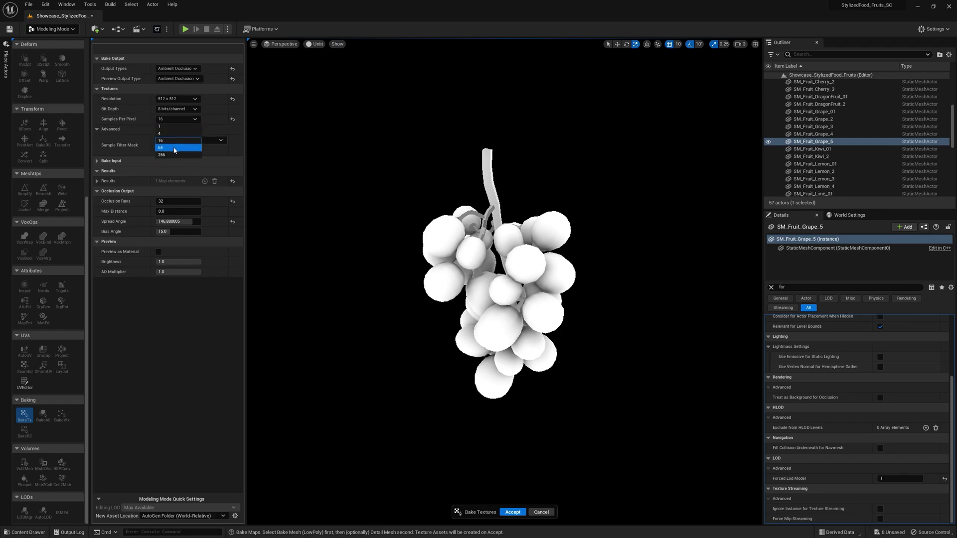
pyautogui.click(159, 133)
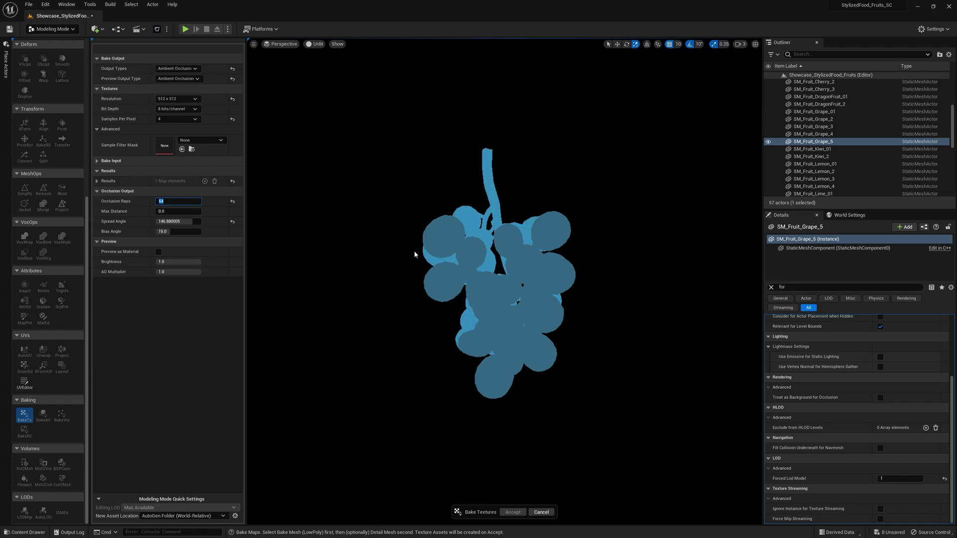
# Set the occlusion rays to 32 and the spread angle to about 148.3
pyautogui.click(174, 201)
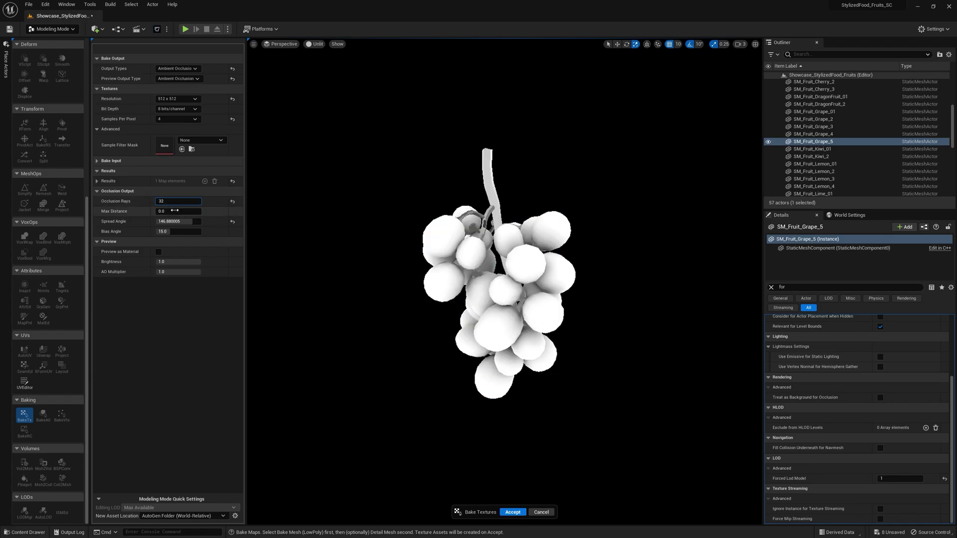
pyautogui.click(176, 221)
pyautogui.click(220, 277)
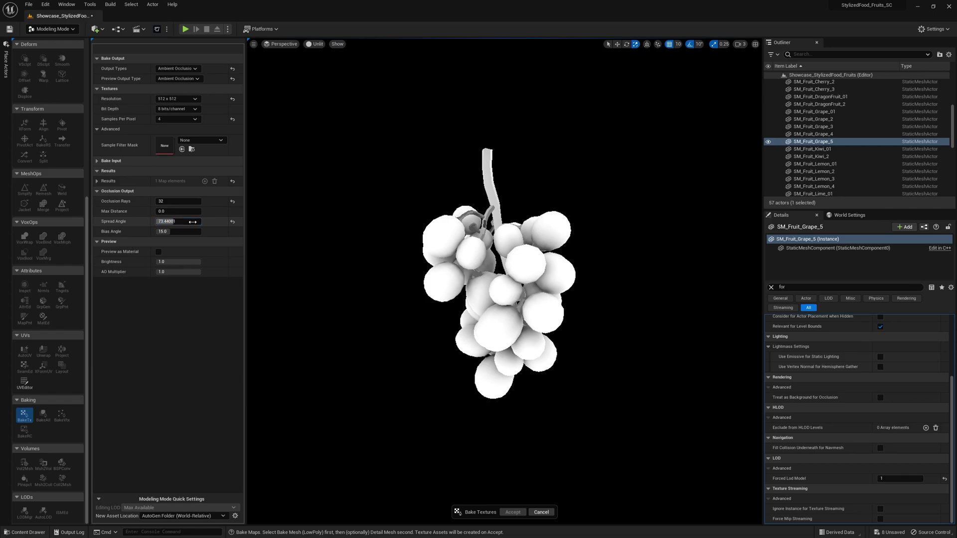
pyautogui.moveTo(180, 222); pyautogui.dragTo(193, 221)
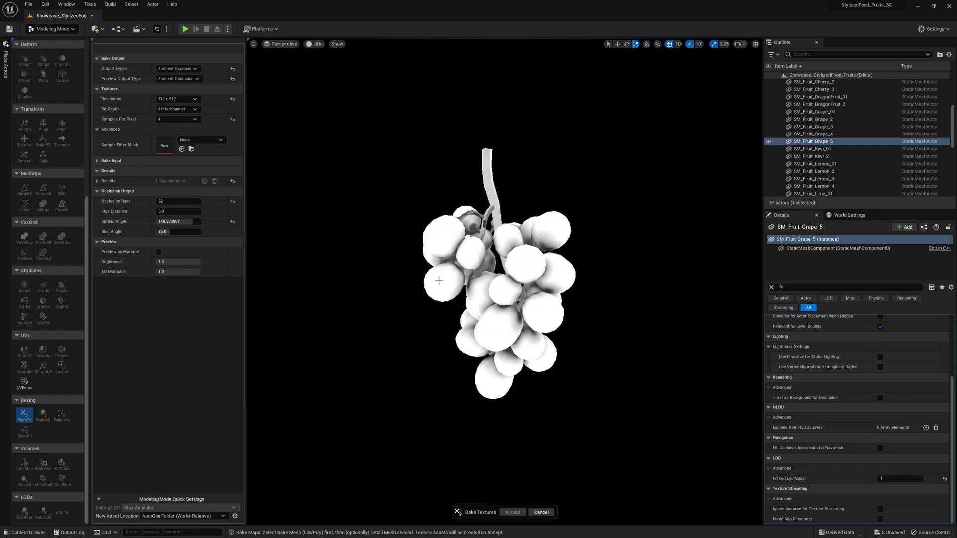
pyautogui.moveTo(593, 321)
pyautogui.keyDown('alt'); pyautogui.mouseDown()
pyautogui.moveTo(593, 379)
pyautogui.moveTo(593, 322)
pyautogui.moveTo(618, 321)
pyautogui.moveTo(592, 322)
pyautogui.mouseUp(); pyautogui.keyUp('alt')
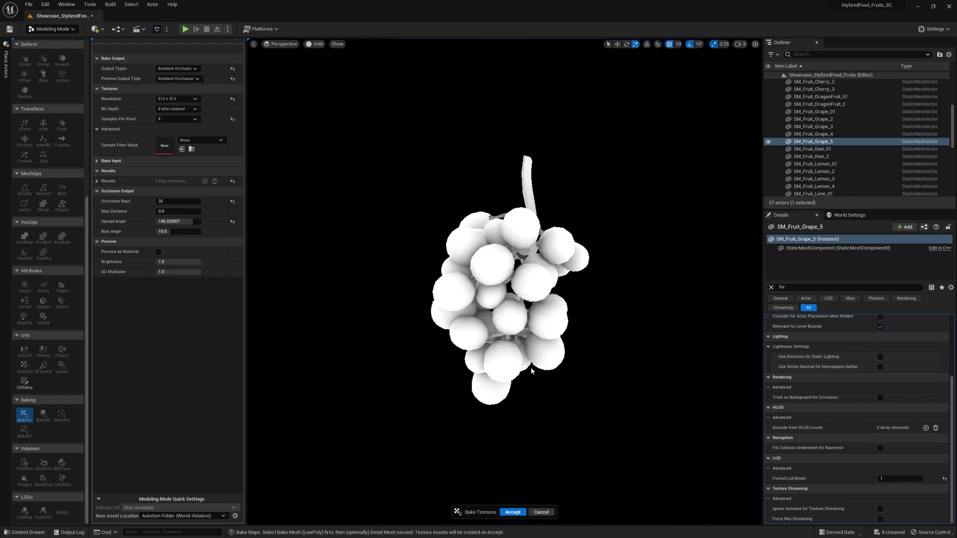
# Accept the ambient occlusion bake and bring up the project's content to see the baked texture asset
pyautogui.click(516, 512)
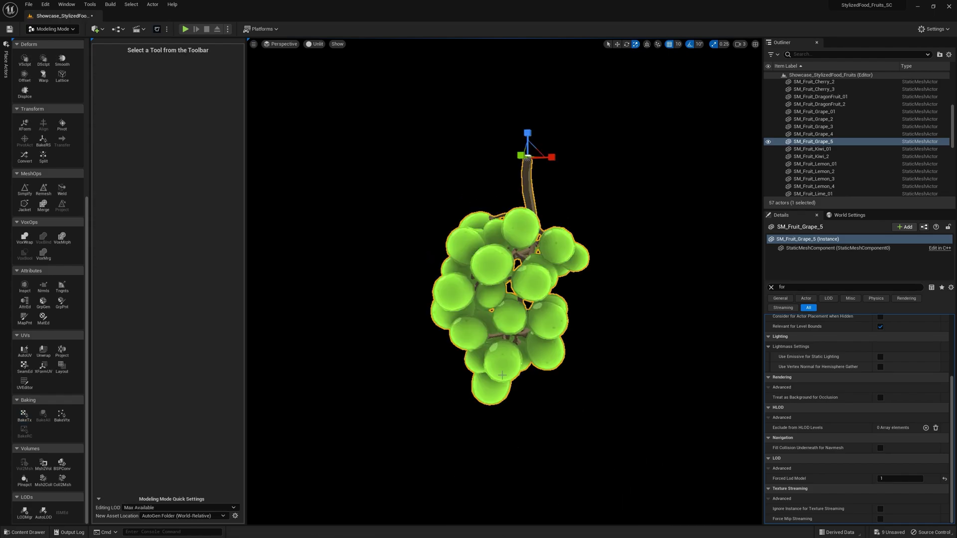
pyautogui.hotkey('ctrl', 'space')
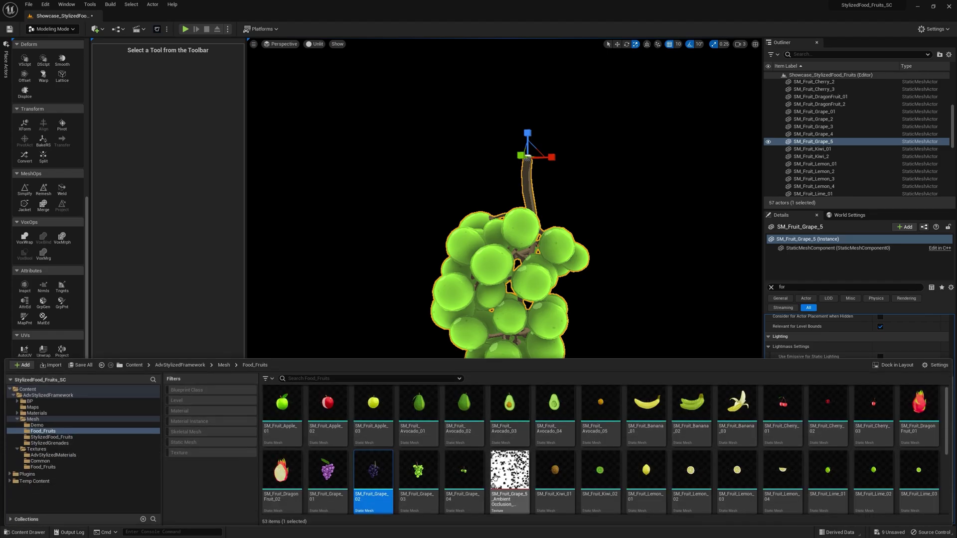
# Rename the baked grape ambient occlusion texture as T_Grape_AOMask
pyautogui.click(493, 476)
pyautogui.press('F2')
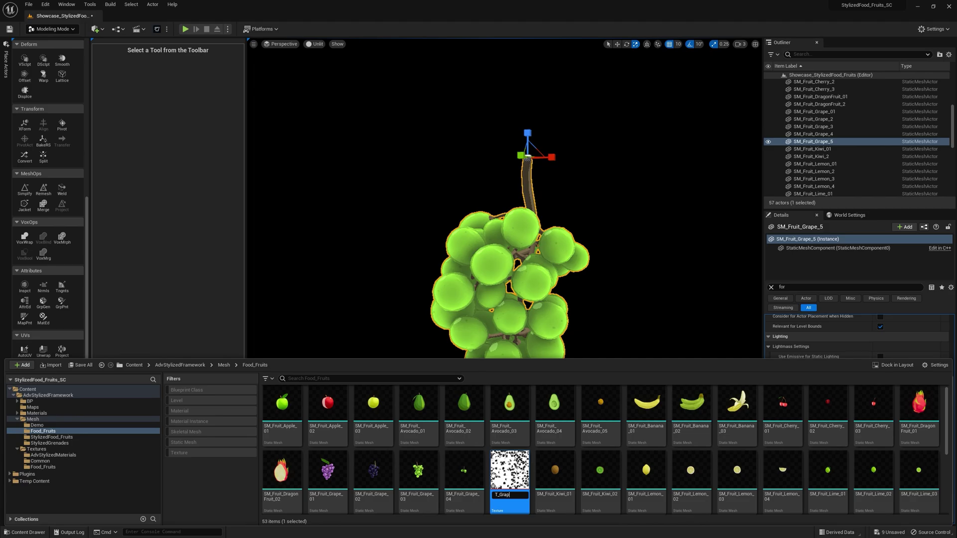
pyautogui.write('T_Grape_AOMask')
pyautogui.press('Return')
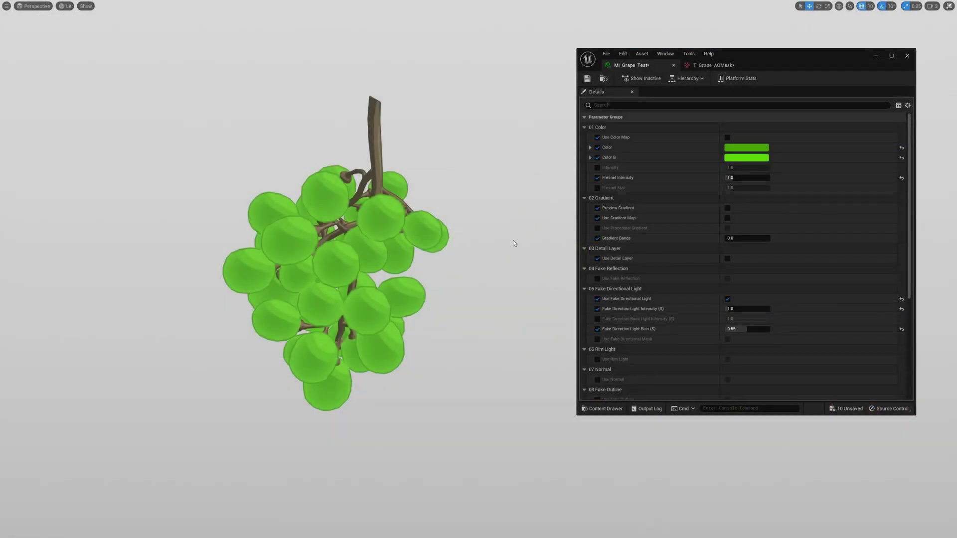
# Check the project's Materials folder and the T_Grape_AOMask texture, and return to the MI_Grape_Test material instance
pyautogui.hotkey('ctrl', 'space')
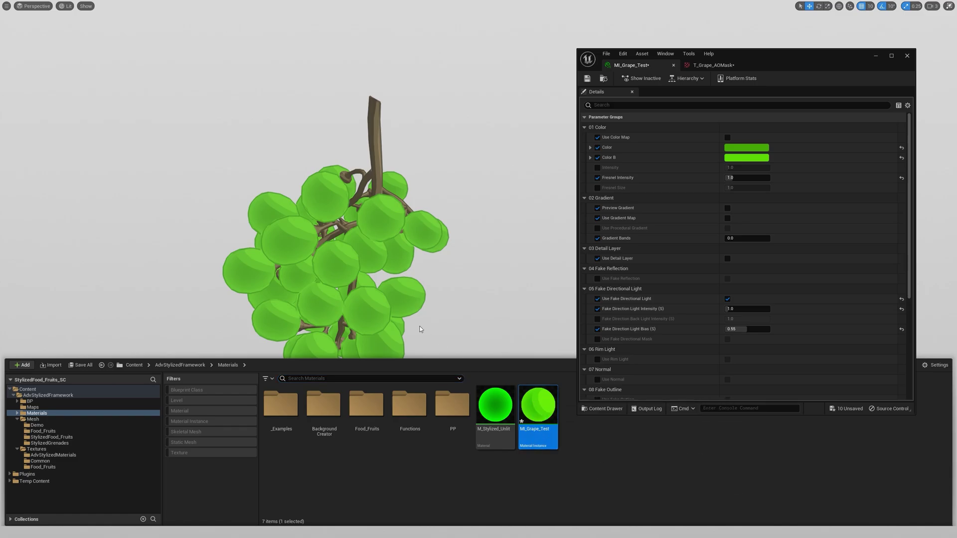
pyautogui.hotkey('ctrl', 'space')
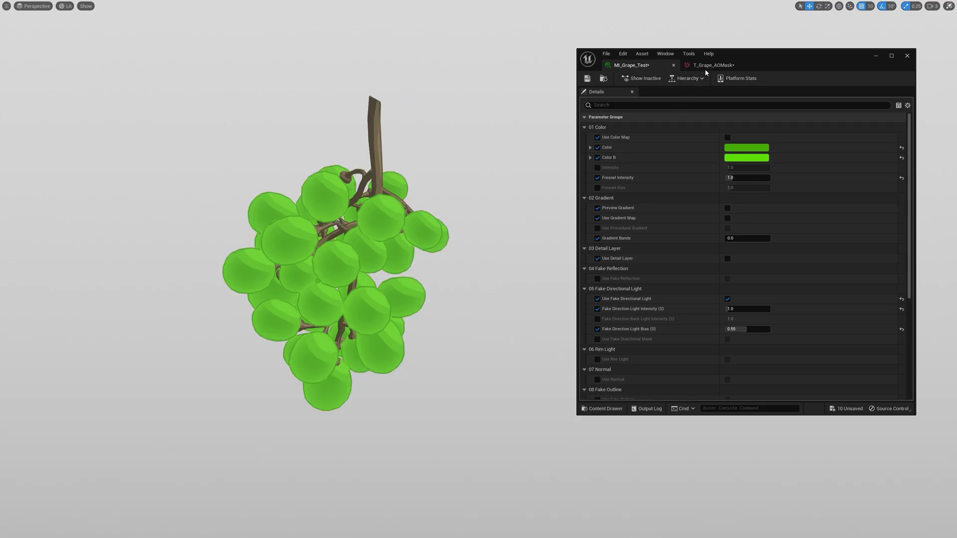
pyautogui.click(707, 65)
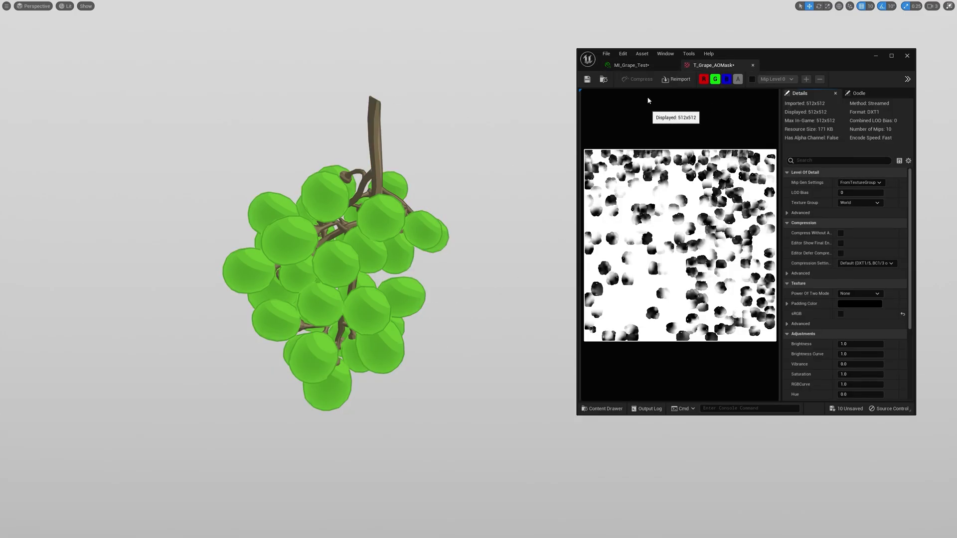
pyautogui.click(644, 69)
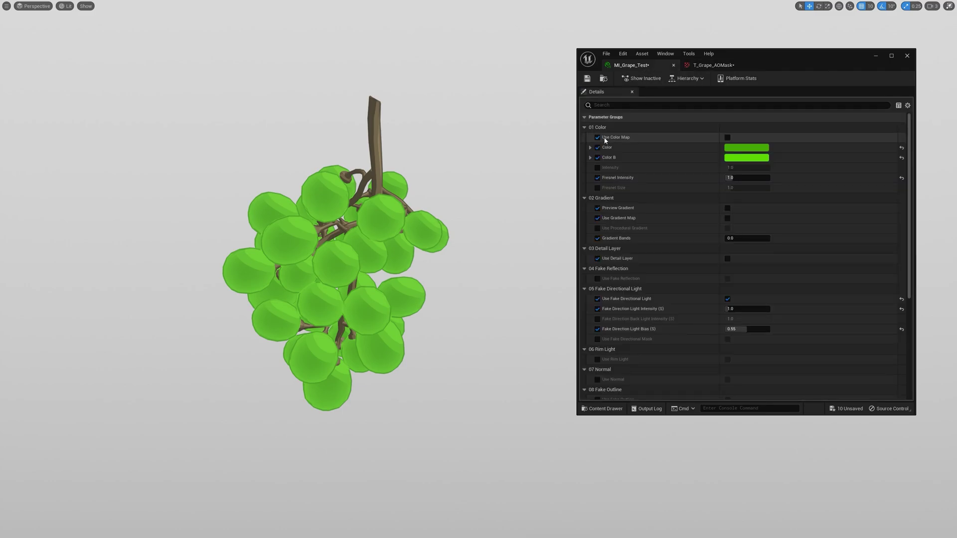
# Turn on the color map using T_Grape_AOMask and try other tint hues and brightness levels, discarding the tint change
pyautogui.click(727, 138)
pyautogui.click(746, 169)
pyautogui.moveTo(787, 263); pyautogui.dragTo(755, 267)
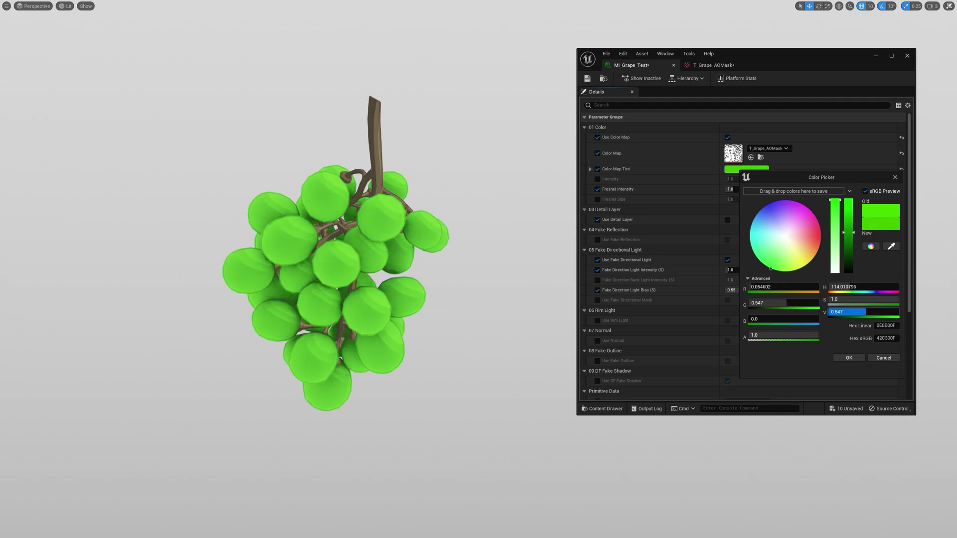
pyautogui.moveTo(863, 312); pyautogui.dragTo(878, 311)
pyautogui.click(883, 358)
# Try Brightness Curve values of 2 and 0.5 on the T_Grape_AOMask texture and restore it to 1
pyautogui.doubleClick(733, 153)
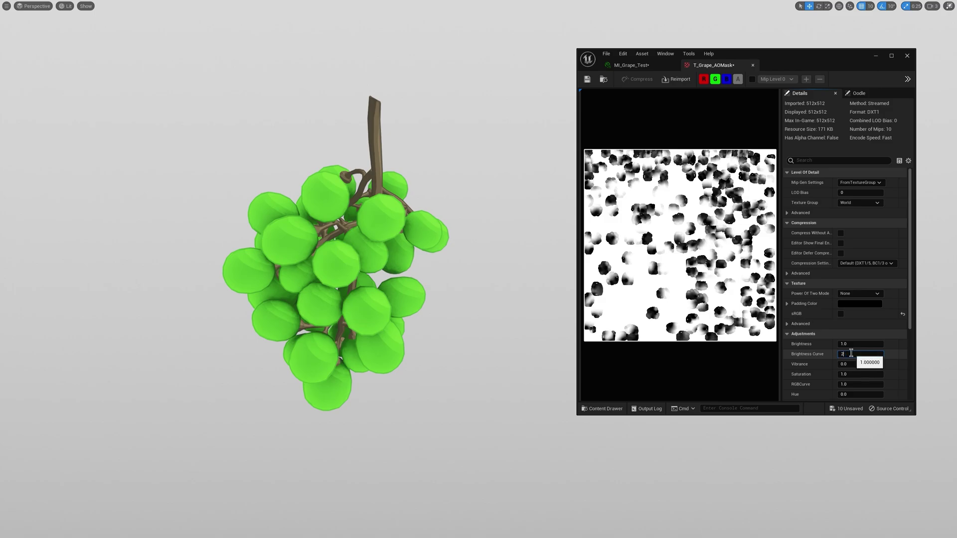
pyautogui.click(851, 354)
pyautogui.write('2')
pyautogui.press('Return')
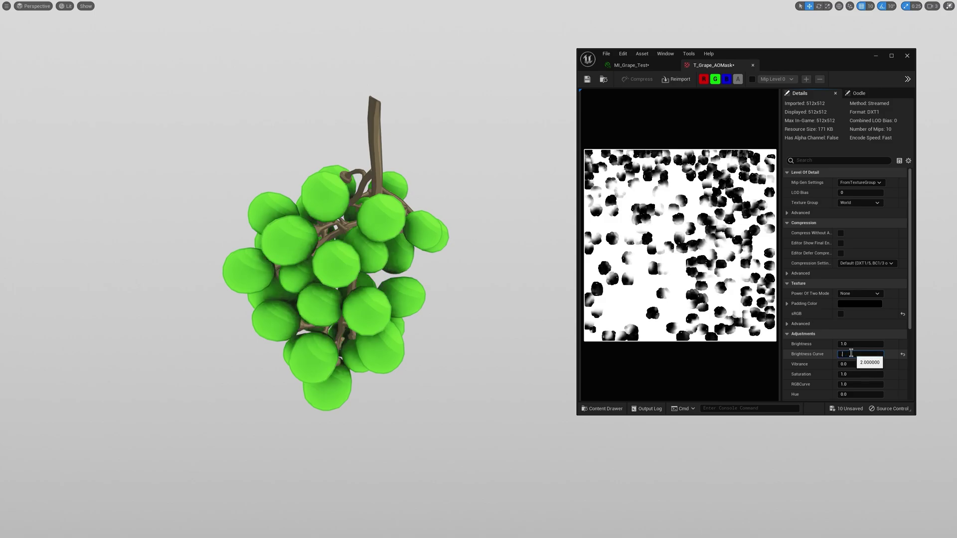
pyautogui.write('0.5')
pyautogui.press('Return')
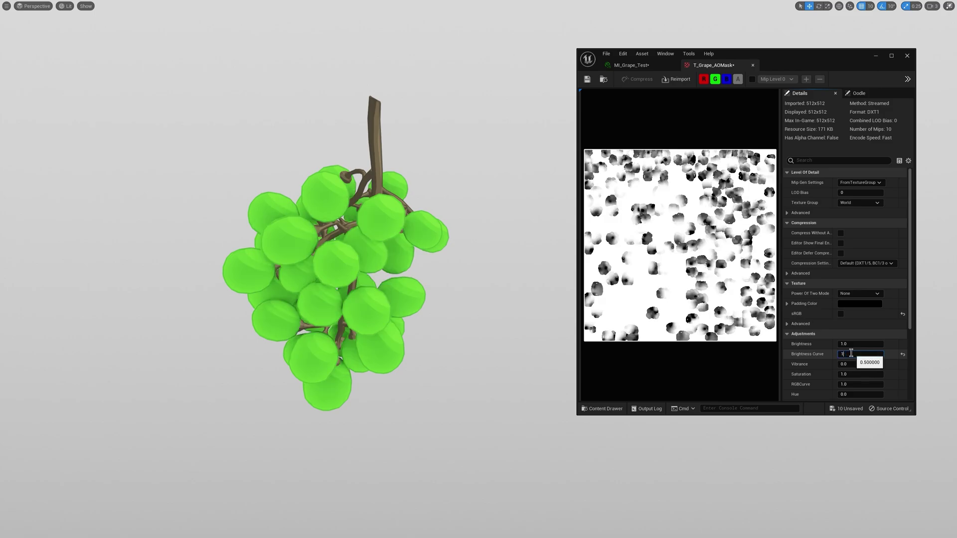
pyautogui.write('1')
pyautogui.press('Return')
# Compare the mask texture with the material instance and turn the color map off in MI_Grape_Test
pyautogui.click(653, 68)
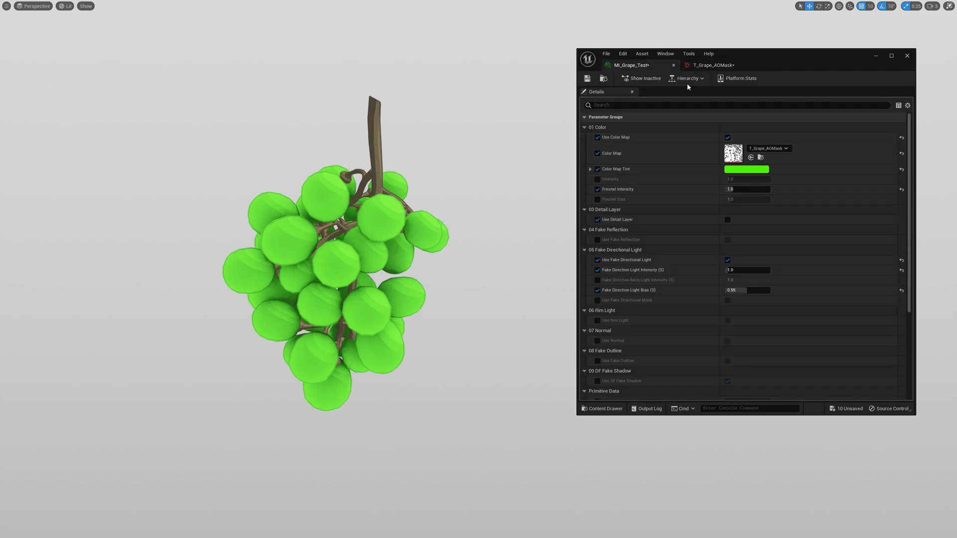
pyautogui.click(710, 66)
pyautogui.click(638, 66)
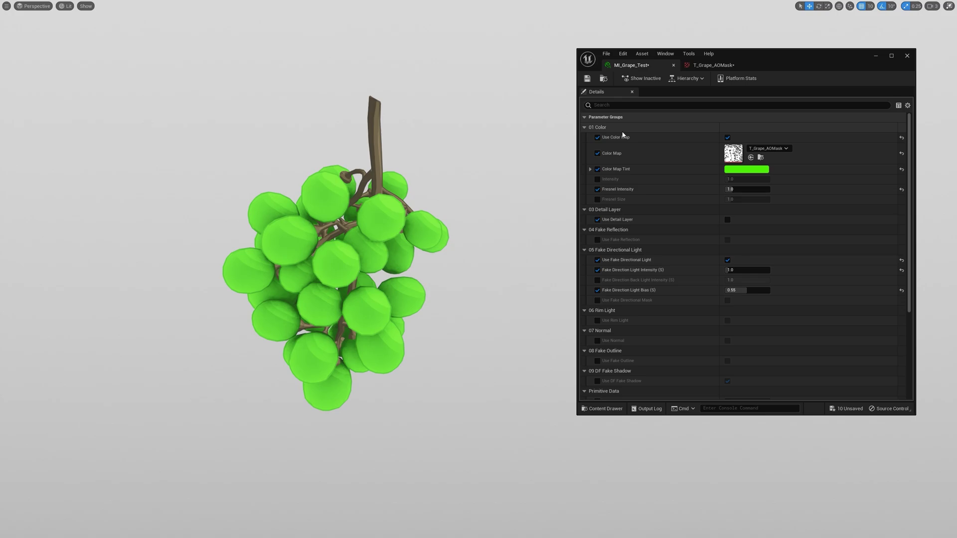
pyautogui.click(727, 137)
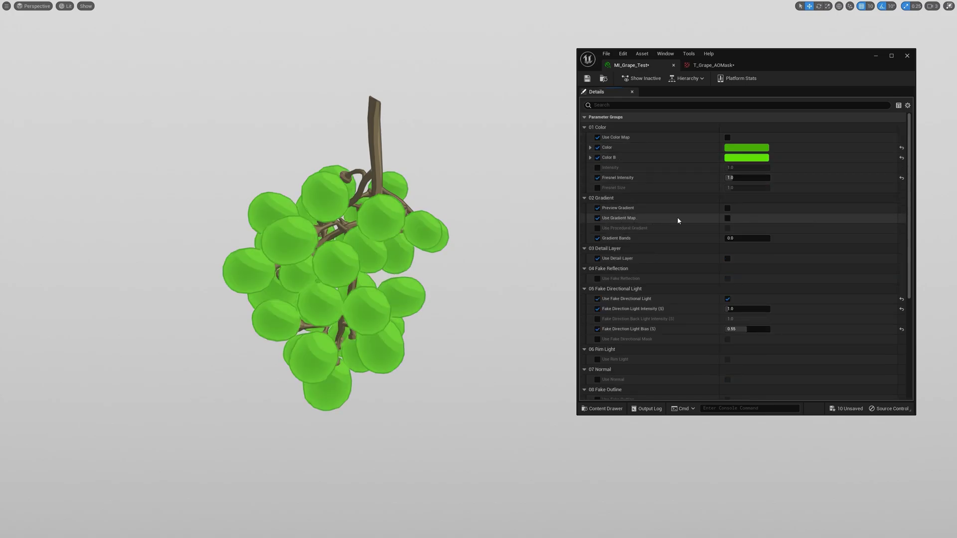
# Enable the T_Grape_AOMask gradient map with the gradient preview and inspect the grapes in Unlit and Lit shading
pyautogui.click(728, 218)
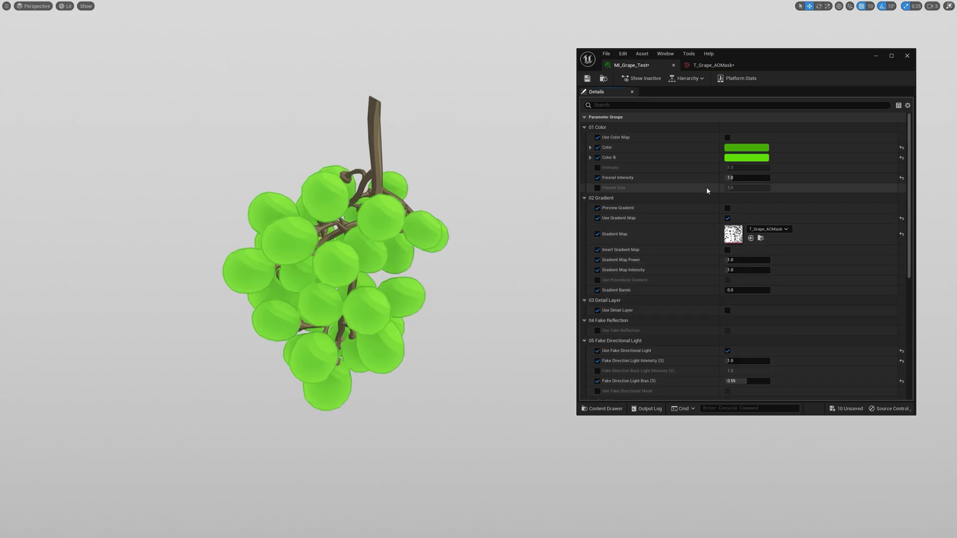
pyautogui.click(727, 209)
pyautogui.keyDown('alt'); pyautogui.moveTo(349, 250); pyautogui.dragTo(374, 227); pyautogui.keyUp('alt')
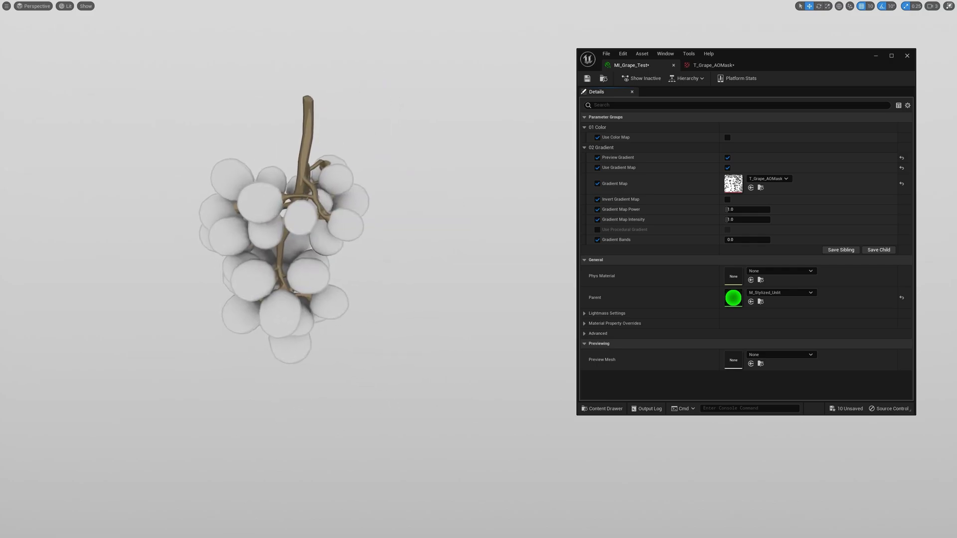
pyautogui.hotkey('alt', '3')
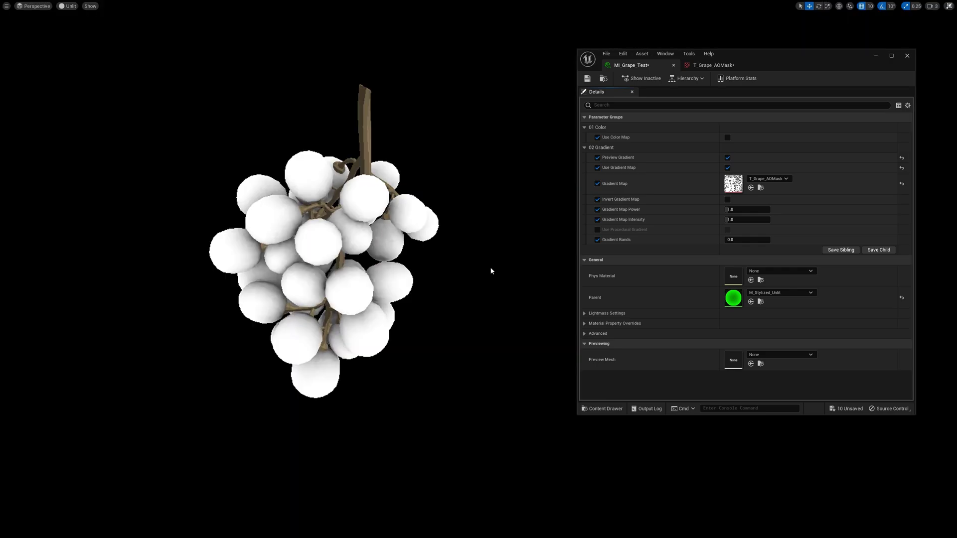
pyautogui.hotkey('alt', '4')
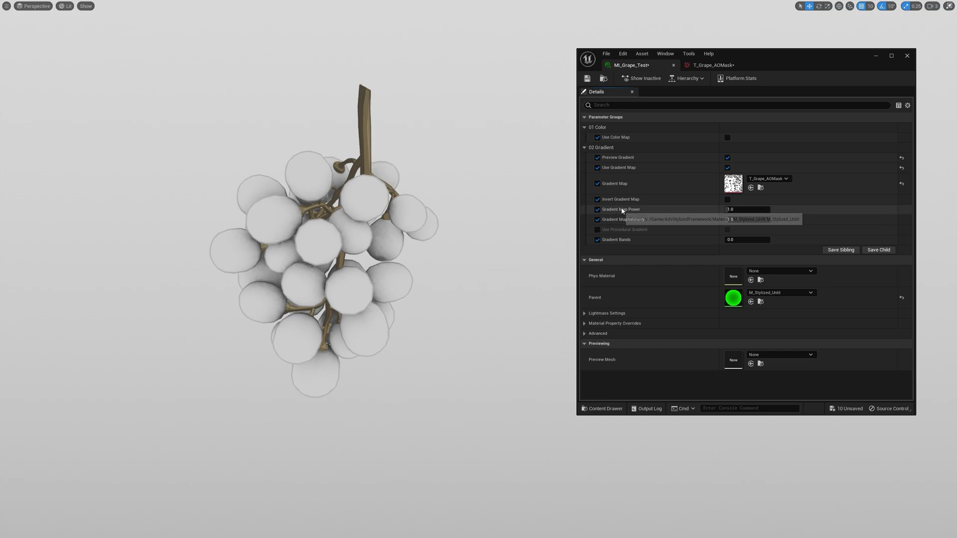
# Try other gradient map strengths and the inverted map, restore both, and turn off the gradient preview
pyautogui.moveTo(731, 209)
pyautogui.mouseDown()
pyautogui.moveTo(785, 209)
pyautogui.moveTo(728, 210)
pyautogui.moveTo(730, 220)
pyautogui.moveTo(743, 219)
pyautogui.moveTo(728, 219)
pyautogui.mouseUp()
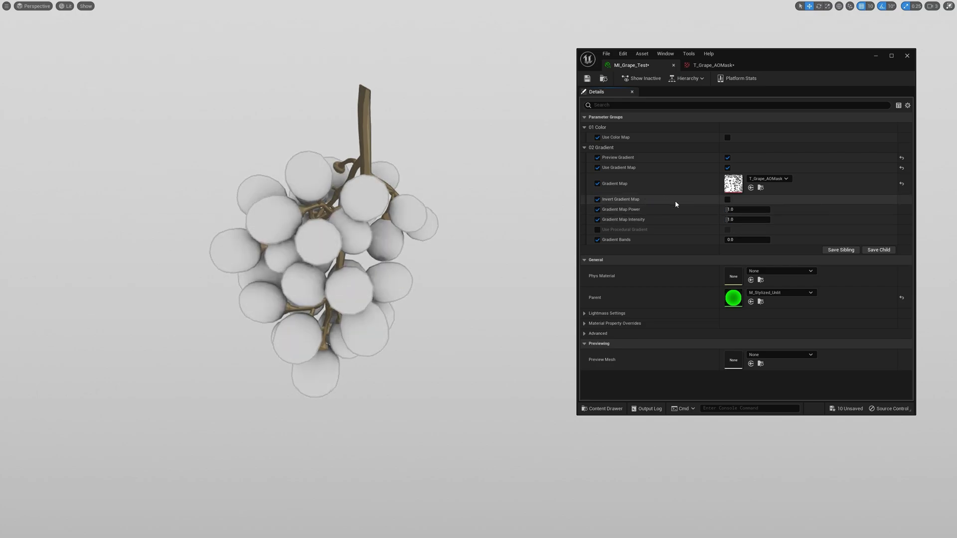
pyautogui.click(727, 199)
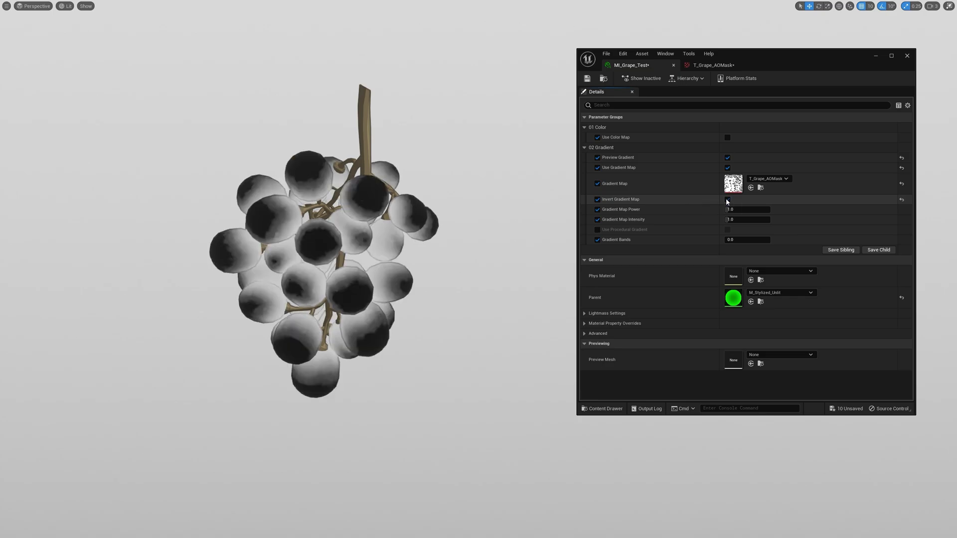
pyautogui.click(727, 200)
pyautogui.click(727, 158)
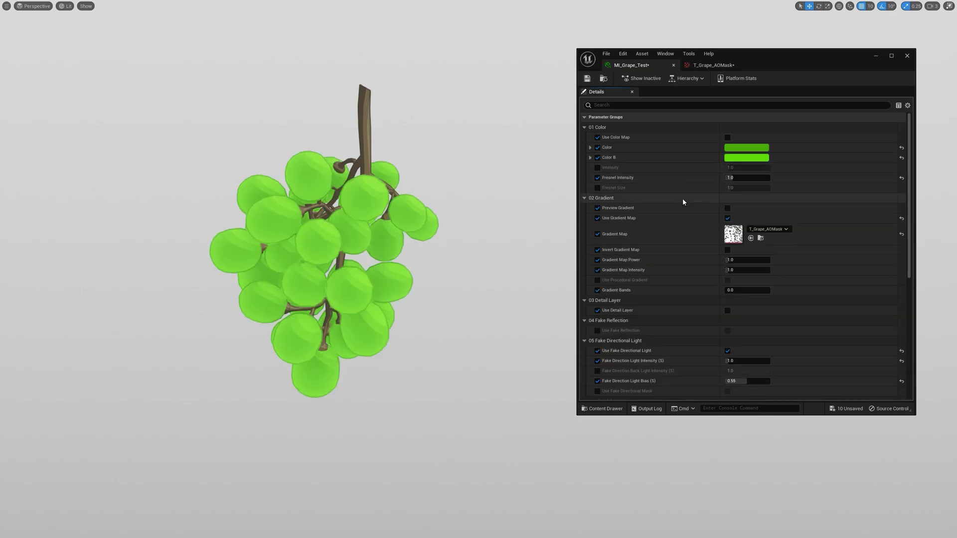
# Darken the material's first Color to a deep green with a value of about 0.1
pyautogui.click(747, 149)
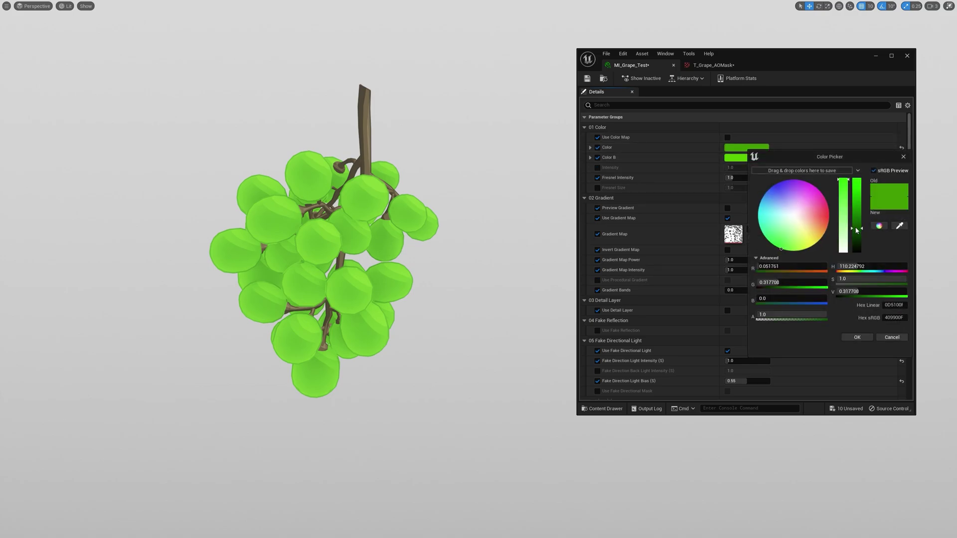
pyautogui.moveTo(856, 226); pyautogui.dragTo(859, 242)
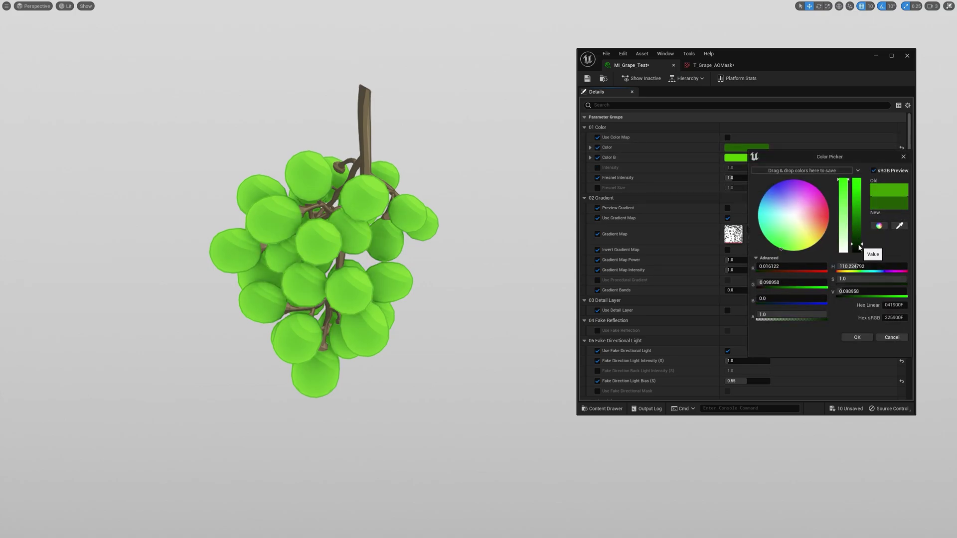
pyautogui.click(857, 338)
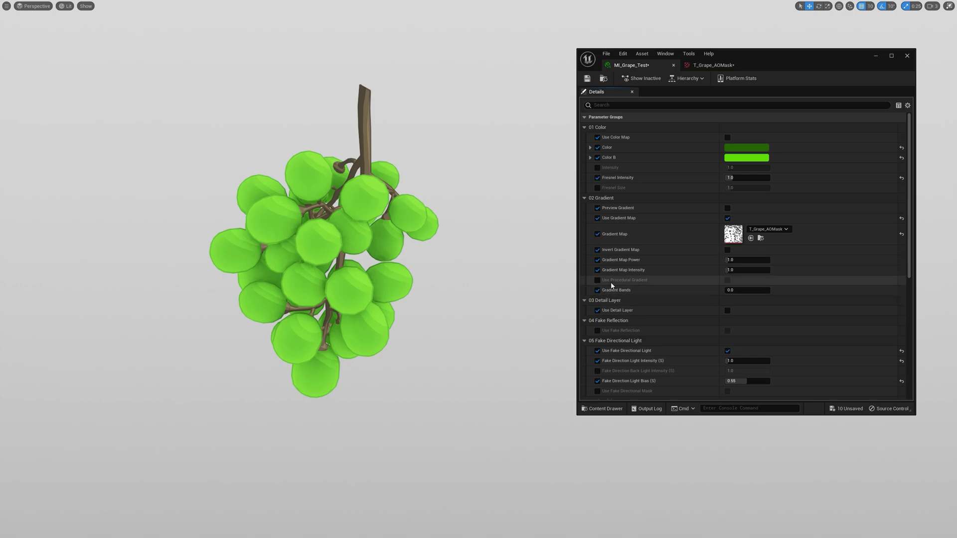
# Set the gradient bands to 3 with the fake directional light off, and briefly preview the banding on the grapes
pyautogui.click(732, 290)
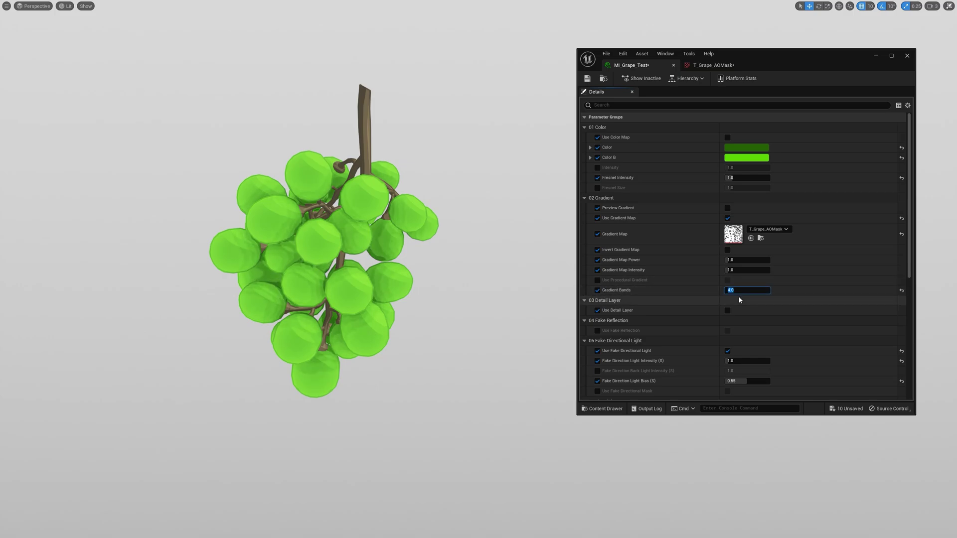
pyautogui.click(727, 352)
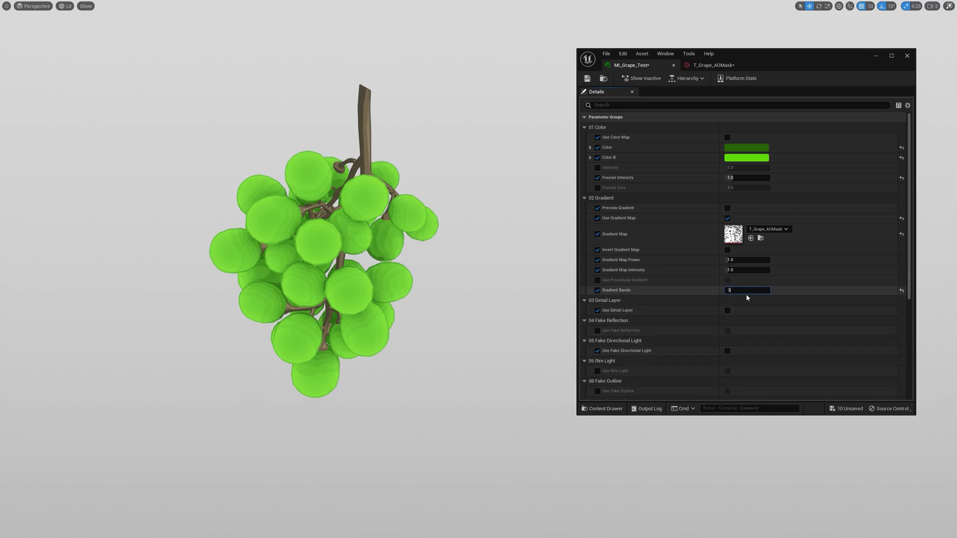
pyautogui.click(727, 208)
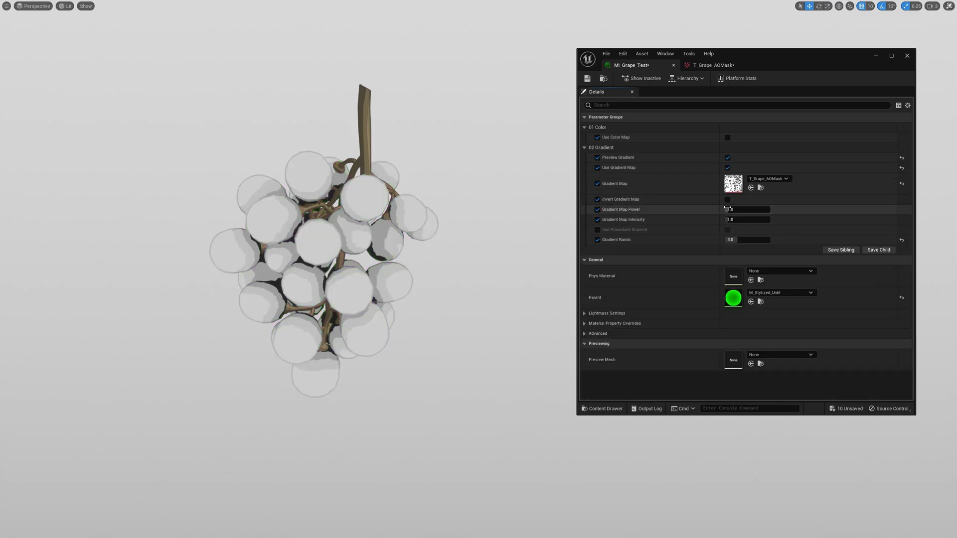
pyautogui.moveTo(349, 239); pyautogui.dragTo(379, 242, button='right')
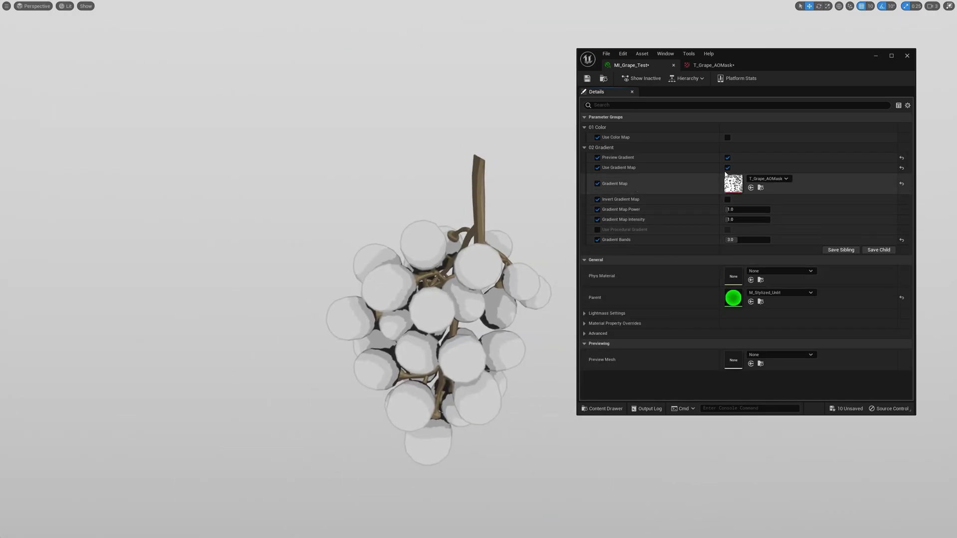
pyautogui.click(728, 159)
# Set the LOD Bias of the T_Grape_AOMask texture to 1 and inspect the grapes up close
pyautogui.doubleClick(740, 231)
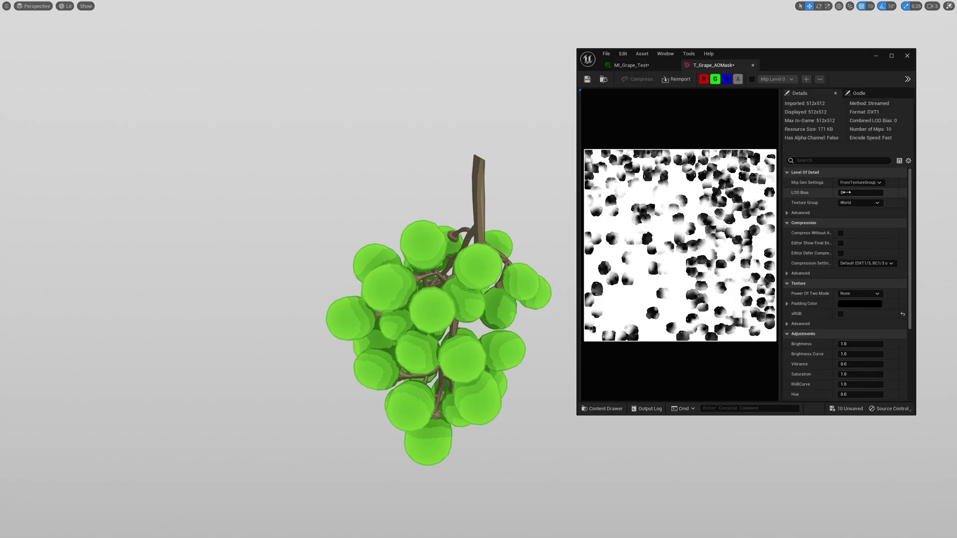
pyautogui.press('Return')
pyautogui.scroll(8, 319, 270)
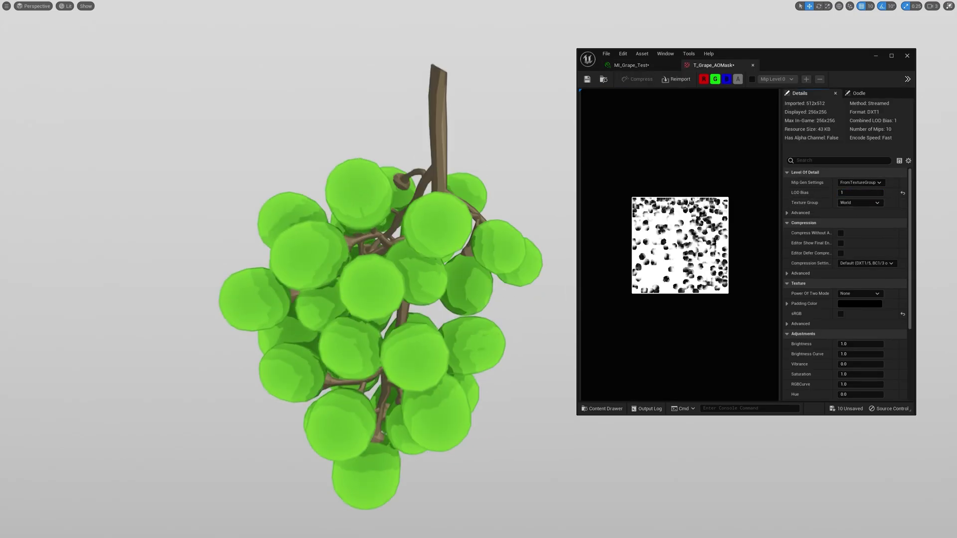
pyautogui.scroll(-8, 319, 269)
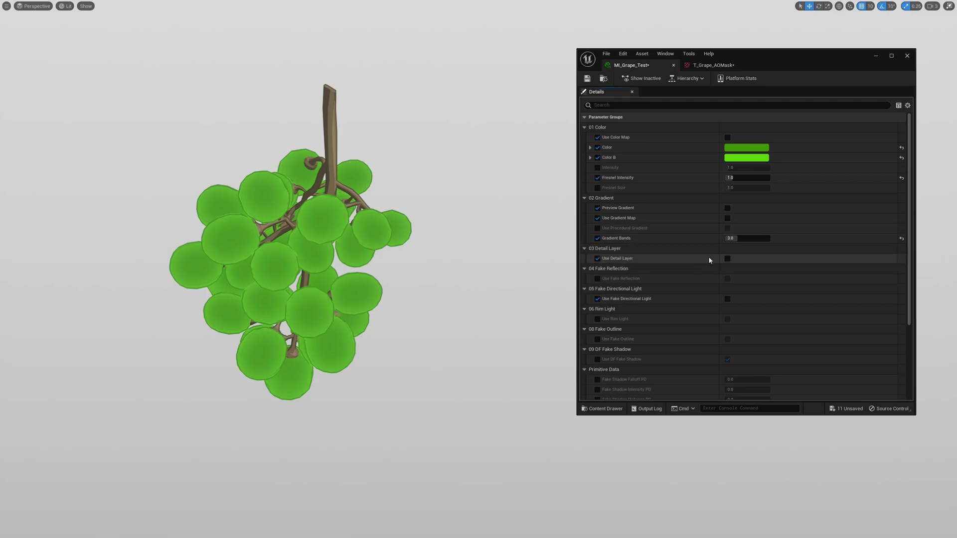
# Enable the detail layer in MI_Grape_Test with object UVs and check its T_Grape_AOMask texture
pyautogui.click(727, 258)
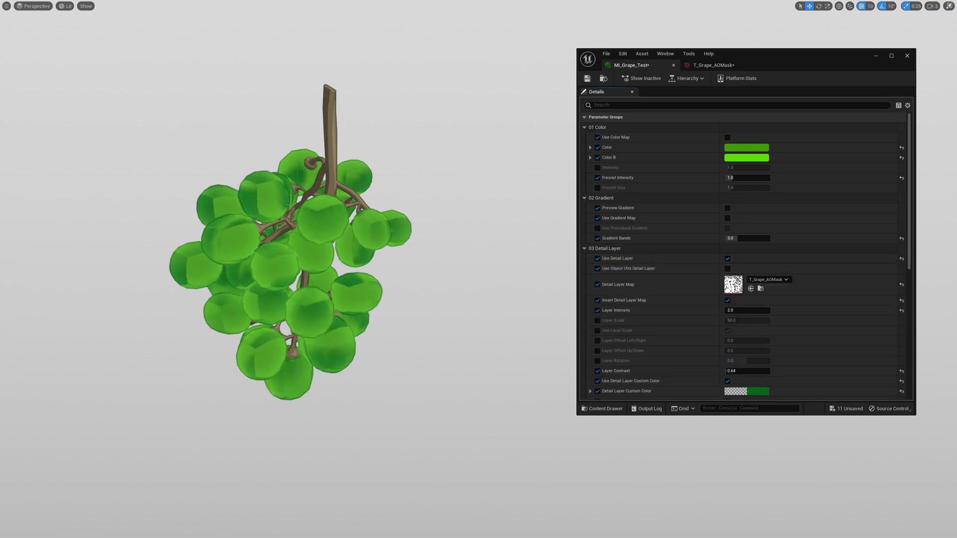
pyautogui.moveTo(335, 237)
pyautogui.keyDown('alt'); pyautogui.mouseDown()
pyautogui.moveTo(324, 257)
pyautogui.moveTo(317, 234)
pyautogui.mouseUp(); pyautogui.keyUp('alt')
pyautogui.click(727, 269)
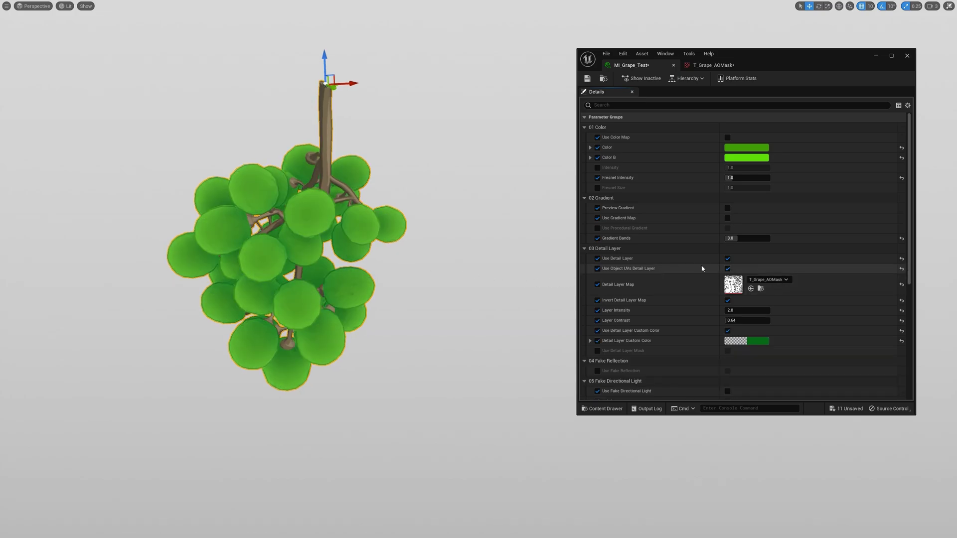
pyautogui.click(408, 260)
pyautogui.doubleClick(734, 285)
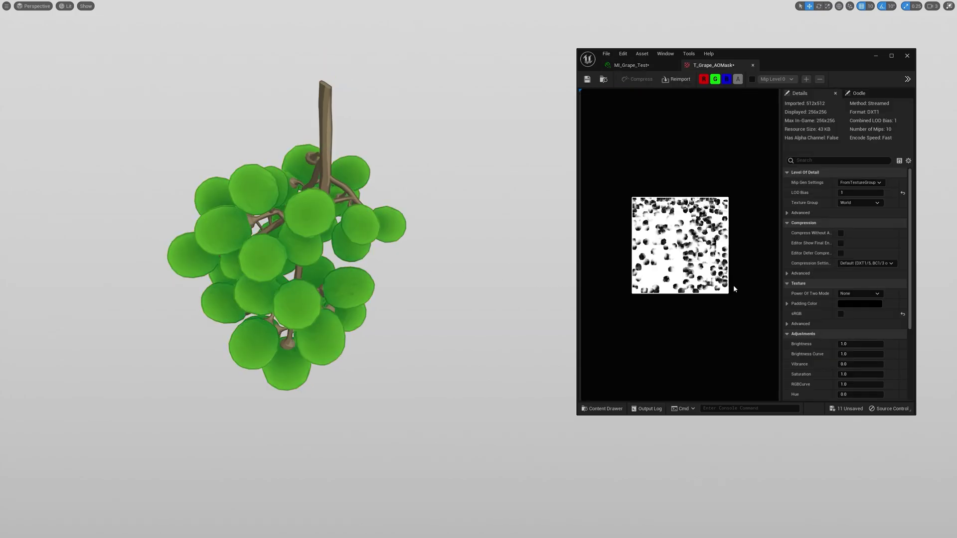
pyautogui.click(631, 67)
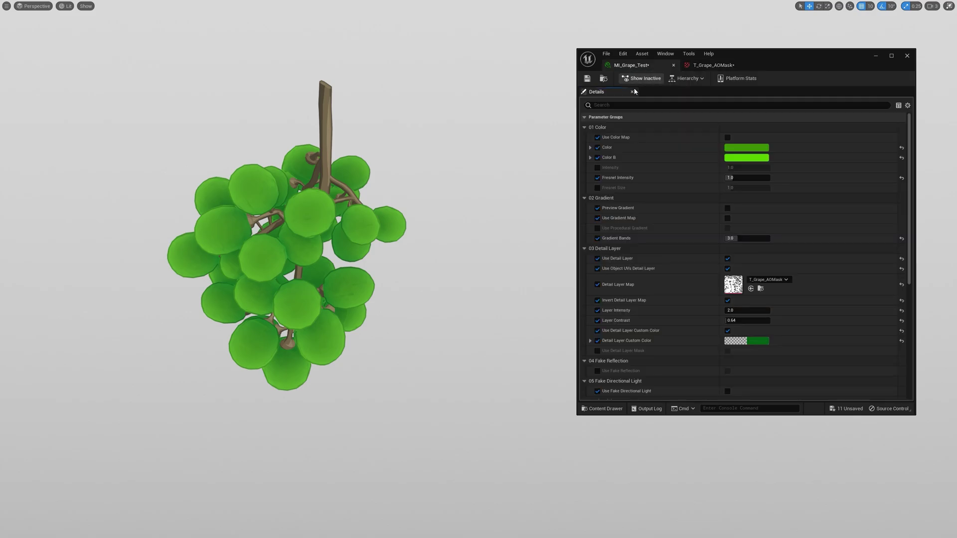
# Change the detail layer's custom color to an olive green, with Layer Intensity at about 2.86 and Layer Contrast at 0.88
pyautogui.click(737, 341)
pyautogui.moveTo(784, 387); pyautogui.dragTo(786, 439)
pyautogui.moveTo(849, 347); pyautogui.dragTo(850, 314)
pyautogui.click(908, 312)
pyautogui.moveTo(741, 311)
pyautogui.mouseDown()
pyautogui.moveTo(767, 311)
pyautogui.moveTo(746, 321)
pyautogui.mouseUp()
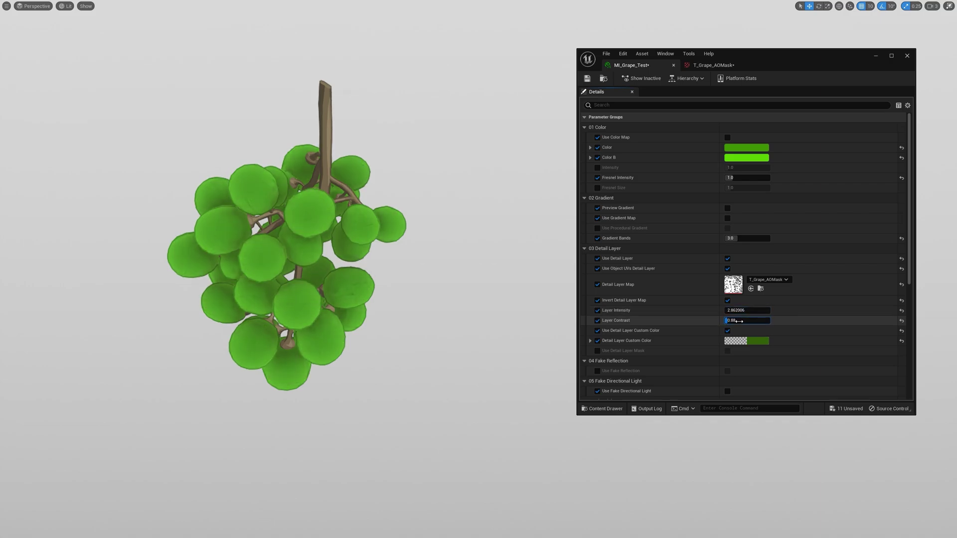
# Briefly preview the grapes without detail map inversion and with the color map enabled, restoring both settings
pyautogui.click(728, 301)
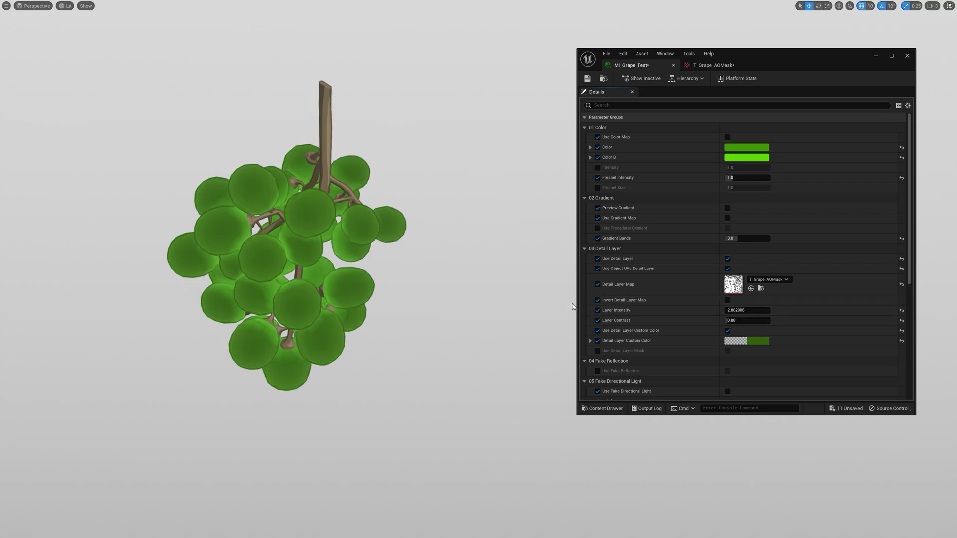
pyautogui.click(728, 300)
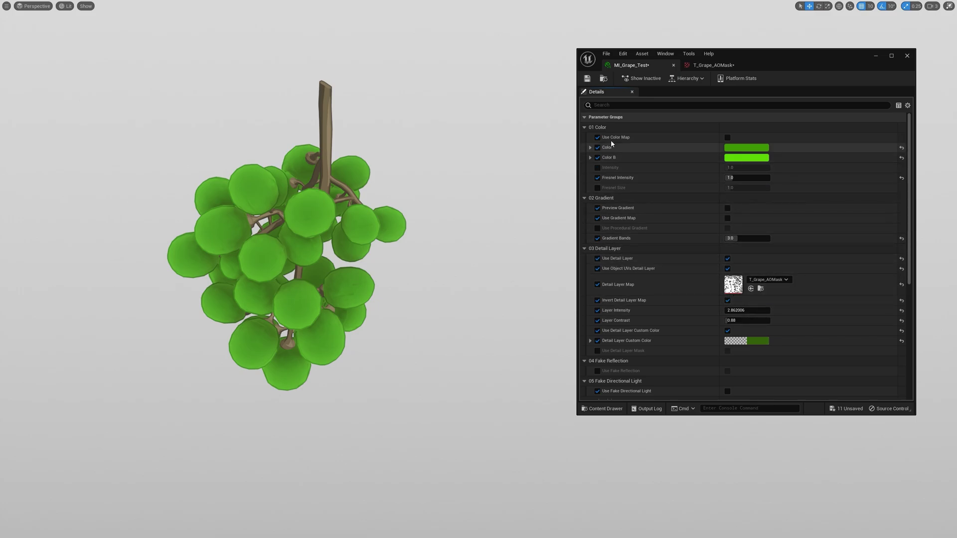
pyautogui.click(727, 138)
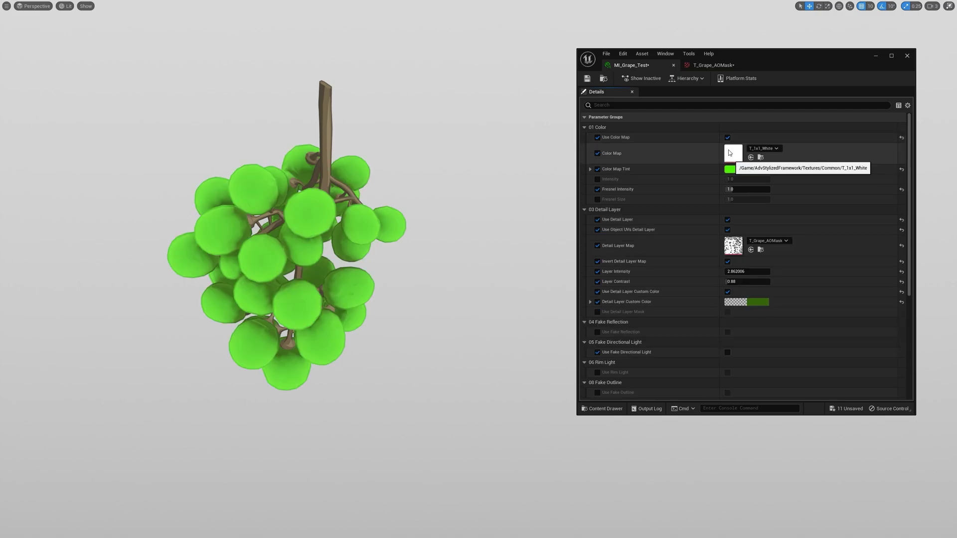
pyautogui.click(763, 148)
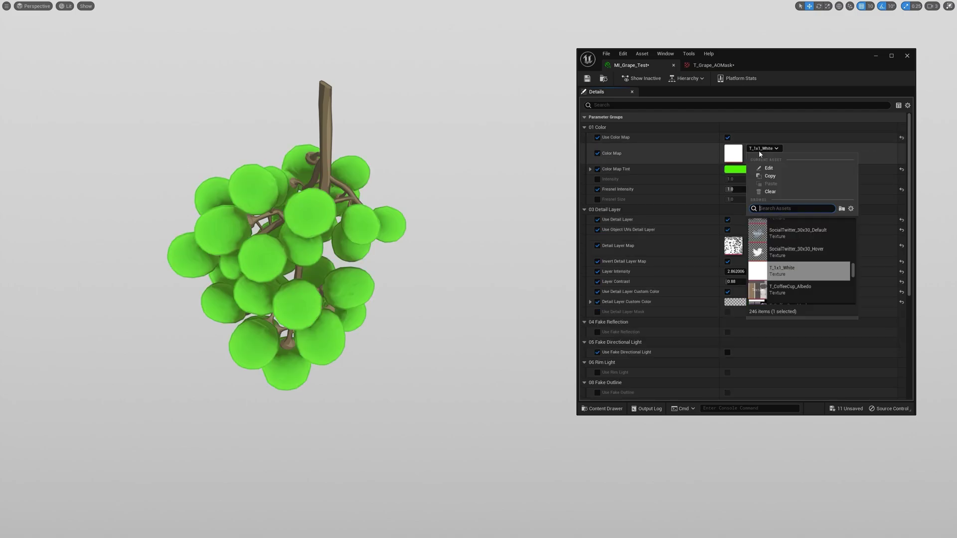
pyautogui.click(727, 138)
pyautogui.click(727, 138)
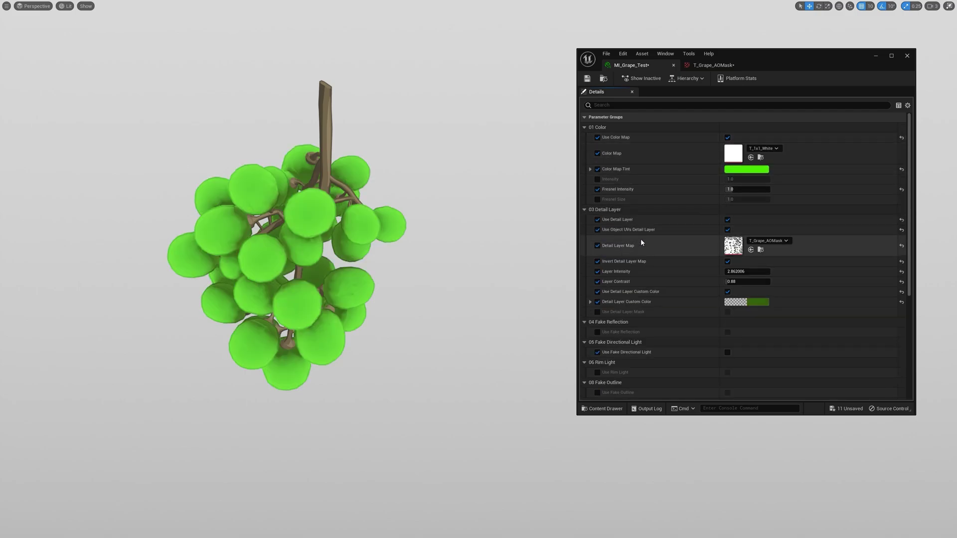
pyautogui.click(727, 138)
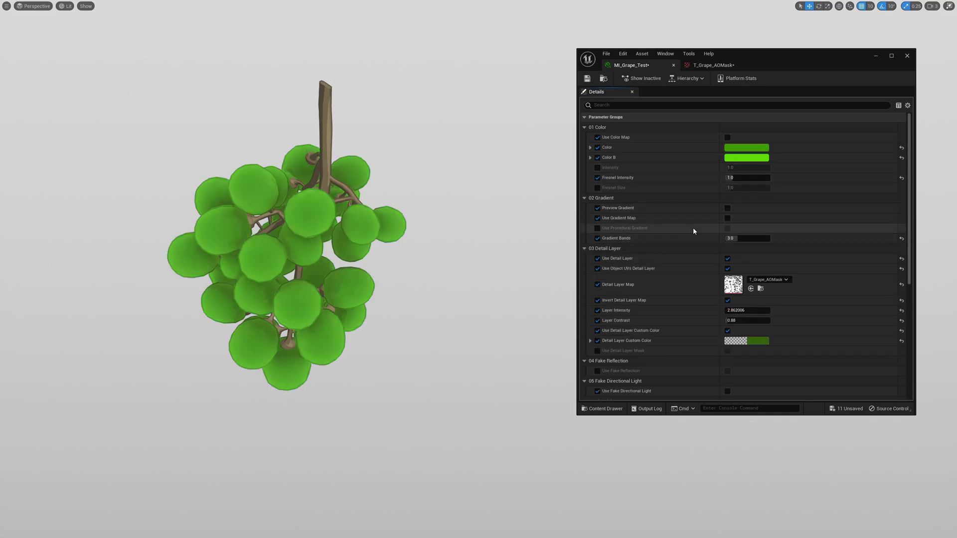
# View the baked T_Grape_Curv texture, return to MI_Grape_Test and check its detail layer map texture
pyautogui.click(760, 288)
pyautogui.doubleClick(755, 370)
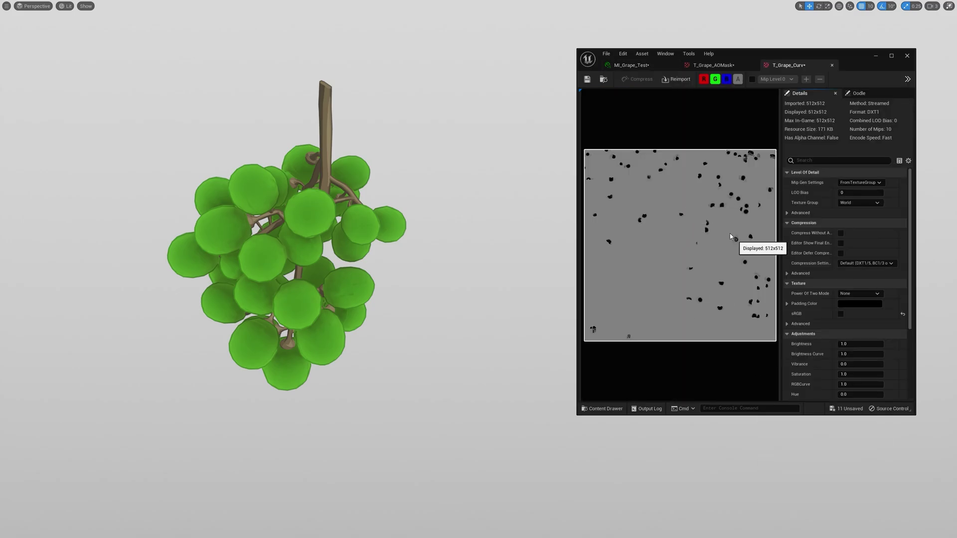
pyautogui.click(654, 64)
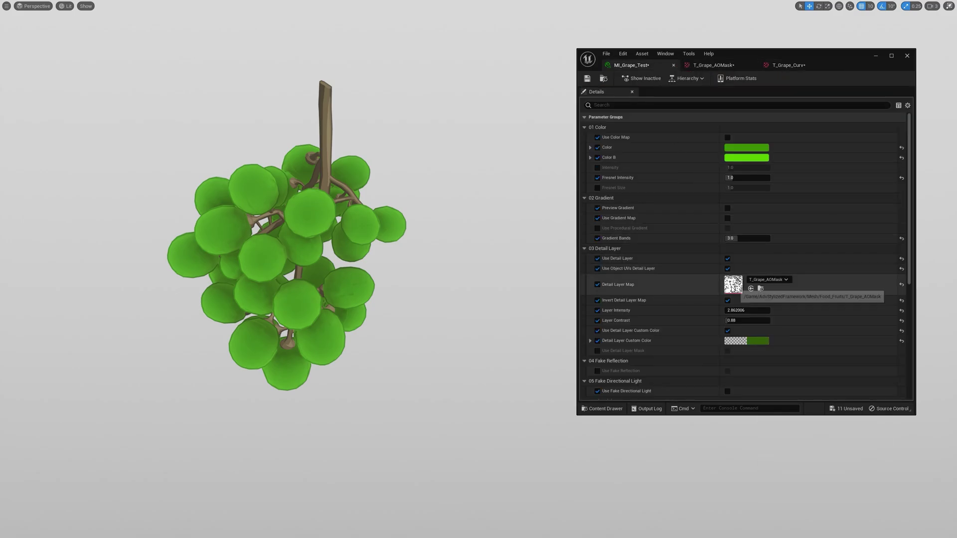
pyautogui.doubleClick(732, 286)
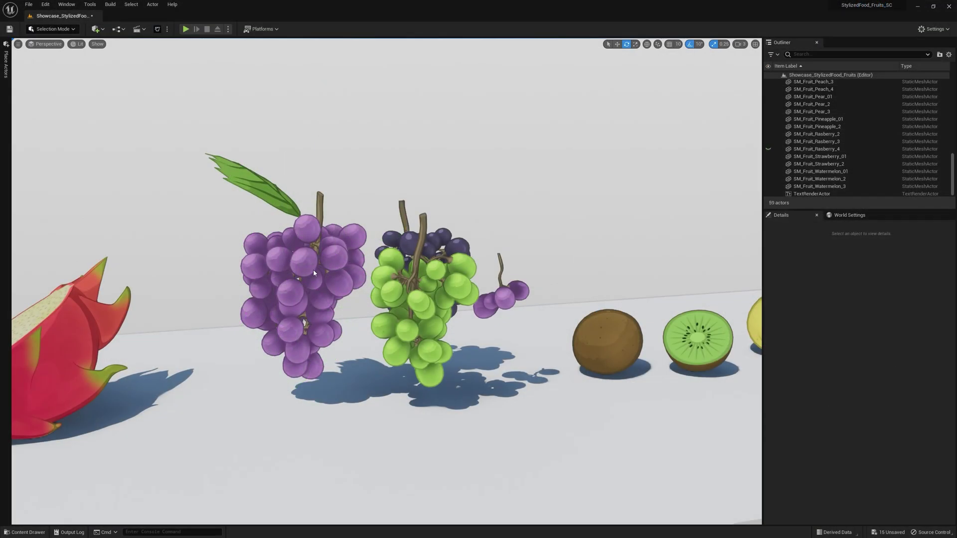
# Examine how the purple SM_Fruit_Grape_01's first material uses the T_Fruit_Grape_Mask texture across its parameter groups
pyautogui.click(314, 273)
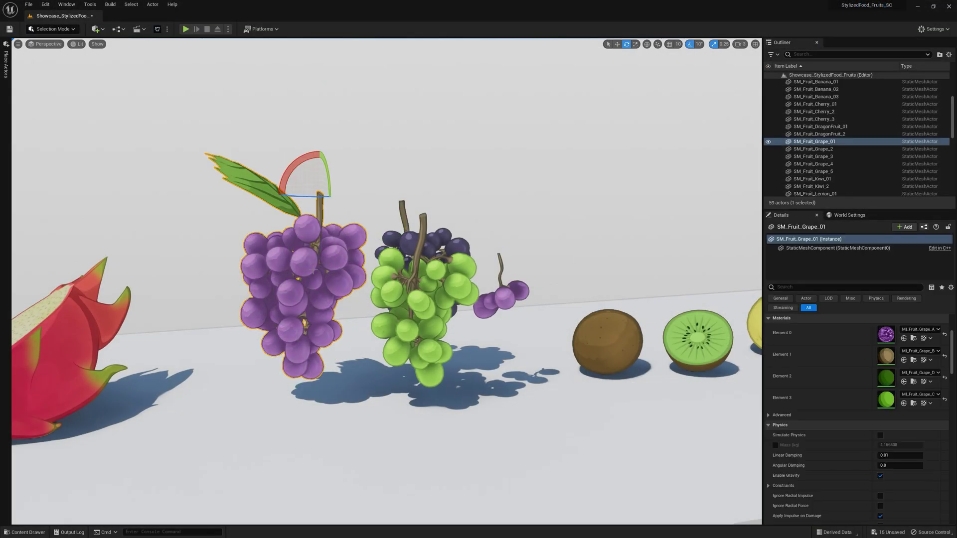
pyautogui.doubleClick(886, 334)
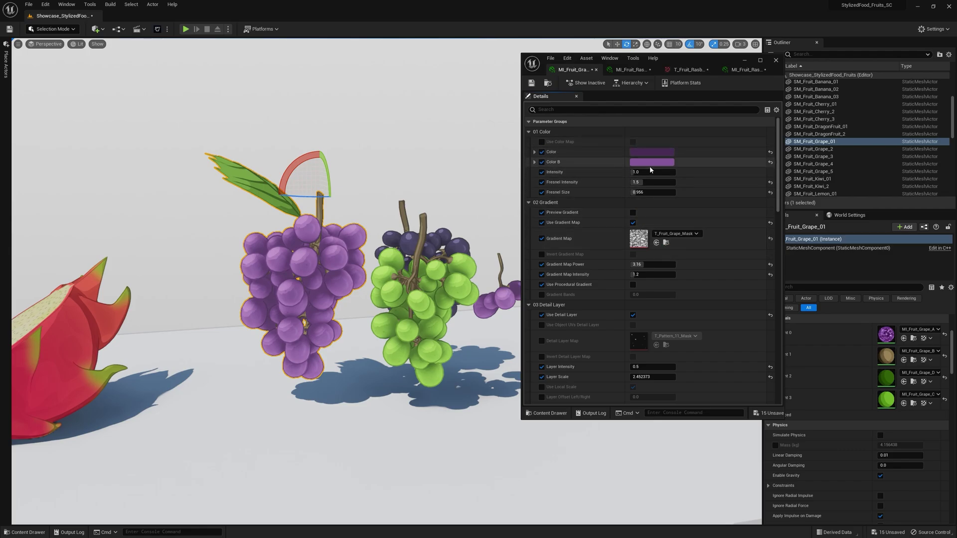
pyautogui.scroll(-10, 674, 210)
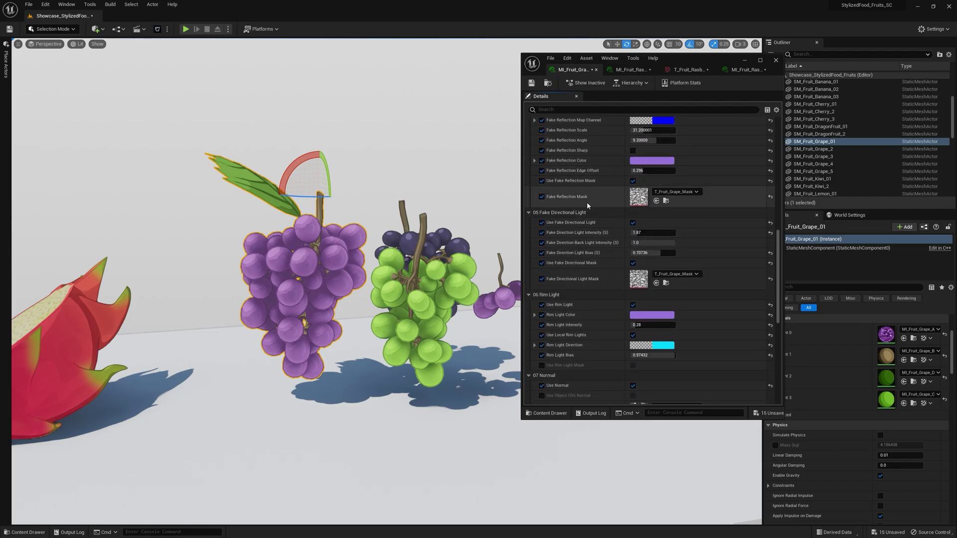
pyautogui.click(743, 58)
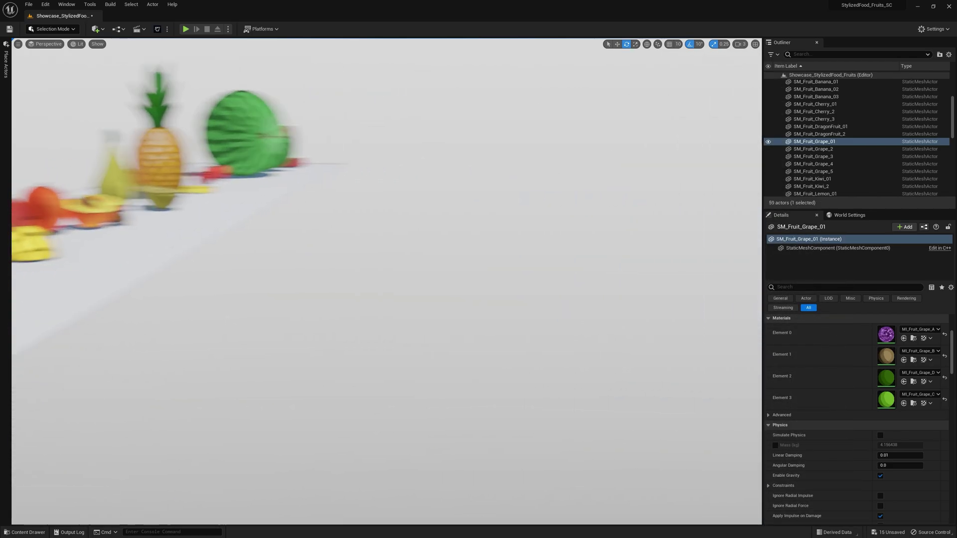
# Frame the SM_Fruit_Rasberry_3 mesh and inspect its shading from several angles in unlit and lit view modes
pyautogui.moveTo(449, 199); pyautogui.dragTo(539, 199, button='right')
pyautogui.click(486, 245)
pyautogui.press('f')
pyautogui.keyDown('alt'); pyautogui.moveTo(486, 246); pyautogui.dragTo(487, 234); pyautogui.keyUp('alt')
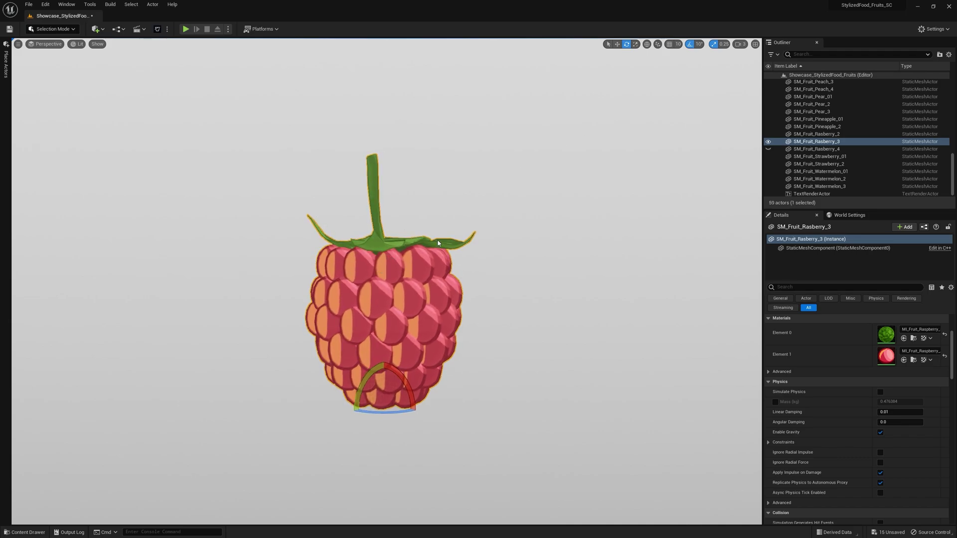
pyautogui.hotkey('alt', '3')
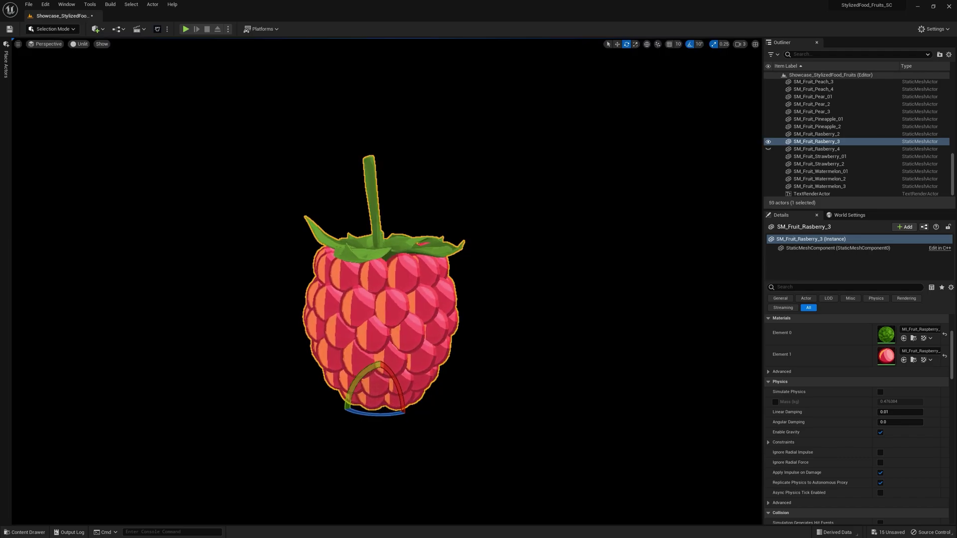
pyautogui.keyDown('alt'); pyautogui.moveTo(486, 234); pyautogui.dragTo(558, 254); pyautogui.keyUp('alt')
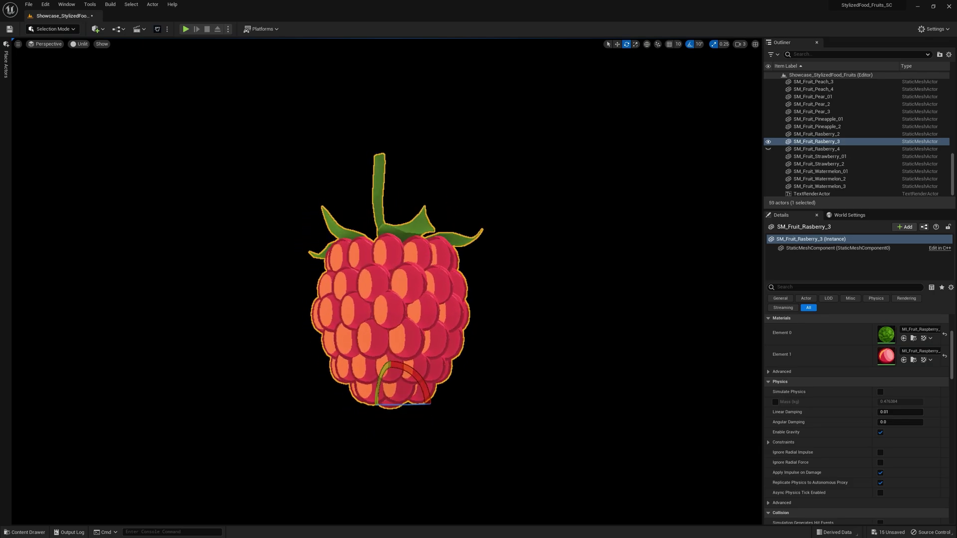
pyautogui.hotkey('alt', '4')
pyautogui.click(486, 281)
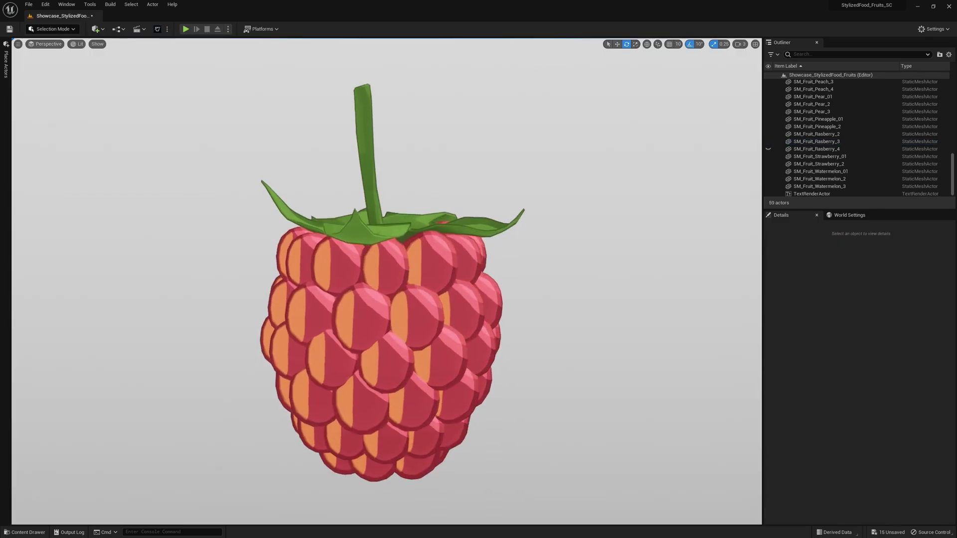
# Start an ambient occlusion texture bake for SM_Fruit_Rasberry_3 in Modeling Mode and inspect the preview
pyautogui.click(437, 298)
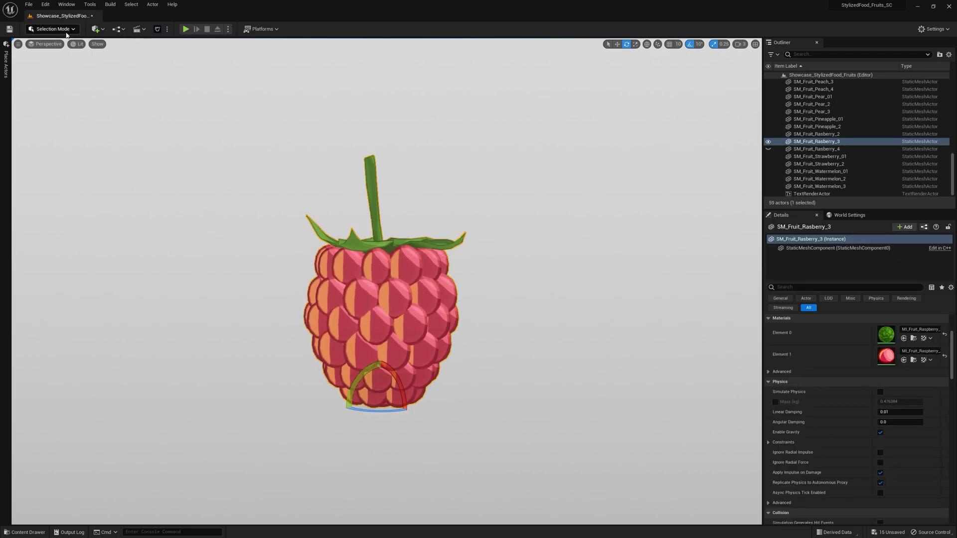
pyautogui.click(53, 29)
pyautogui.click(60, 71)
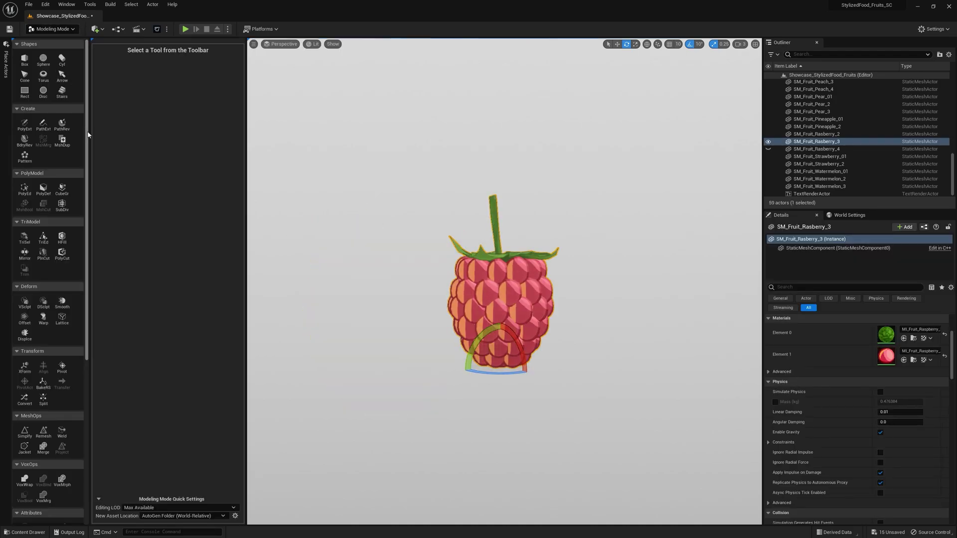
pyautogui.moveTo(88, 134); pyautogui.dragTo(88, 292)
pyautogui.click(23, 418)
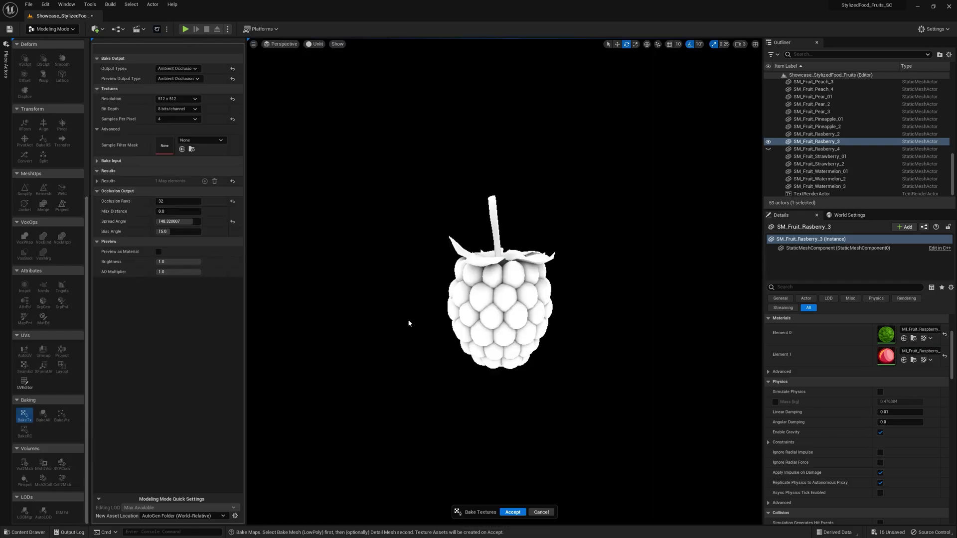
pyautogui.keyDown('alt'); pyautogui.moveTo(409, 324); pyautogui.dragTo(397, 329); pyautogui.keyUp('alt')
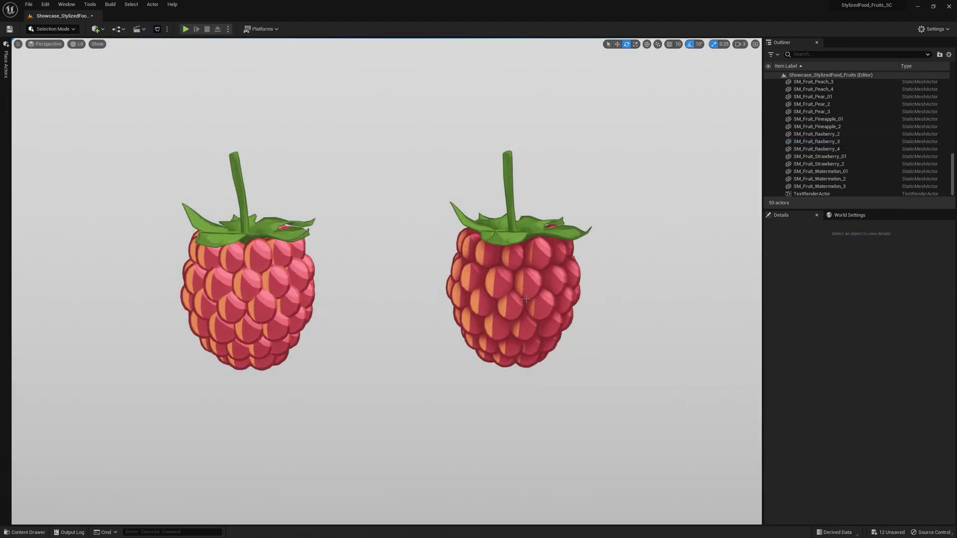
# Frame both raspberries together and compare their shading with and without the baked mask
pyautogui.click(526, 299)
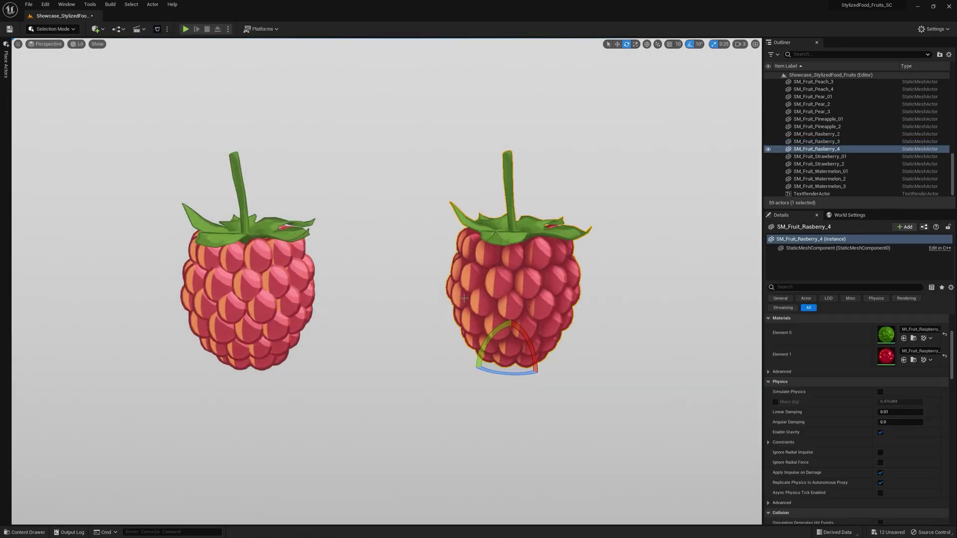
pyautogui.keyDown('ctrl'); pyautogui.click(262, 299); pyautogui.keyUp('ctrl')
pyautogui.press('f')
pyautogui.click(348, 339)
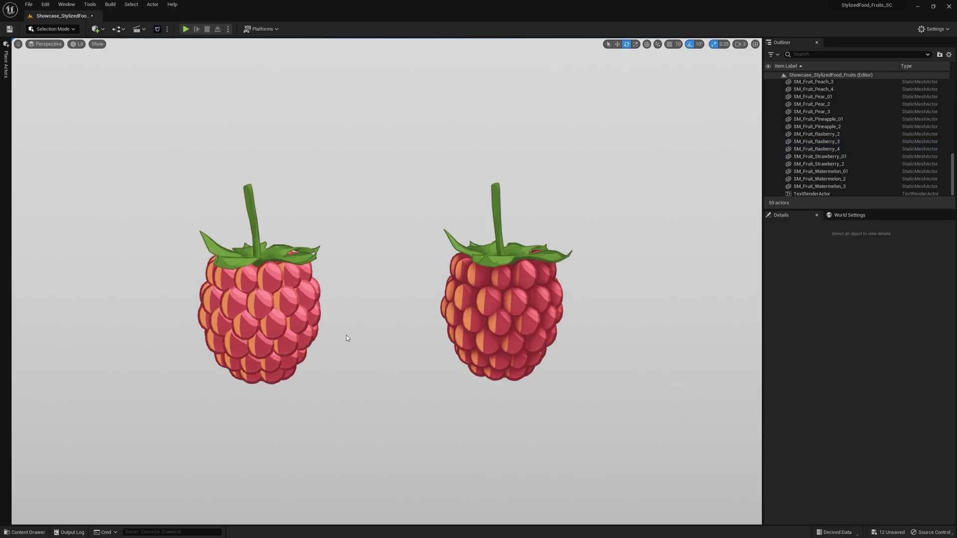
pyautogui.keyDown('alt'); pyautogui.moveTo(348, 339); pyautogui.dragTo(347, 339); pyautogui.keyUp('alt')
pyautogui.keyDown('alt'); pyautogui.moveTo(348, 339); pyautogui.dragTo(360, 350, button='right'); pyautogui.keyUp('alt')
pyautogui.keyDown('alt'); pyautogui.moveTo(360, 351); pyautogui.dragTo(389, 358); pyautogui.keyUp('alt')
# Examine where the berry material of SM_Fruit_Rasberry_4 uses T_Fruit_Rasberry_Mask for fake reflection, fake directional light and rim light
pyautogui.click(419, 344)
pyautogui.doubleClick(887, 356)
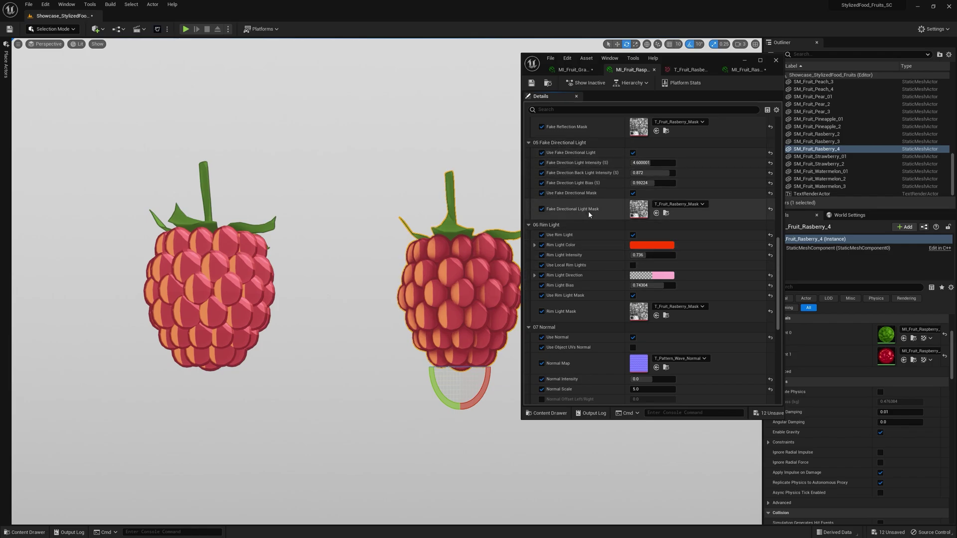
pyautogui.scroll(-1, 591, 234)
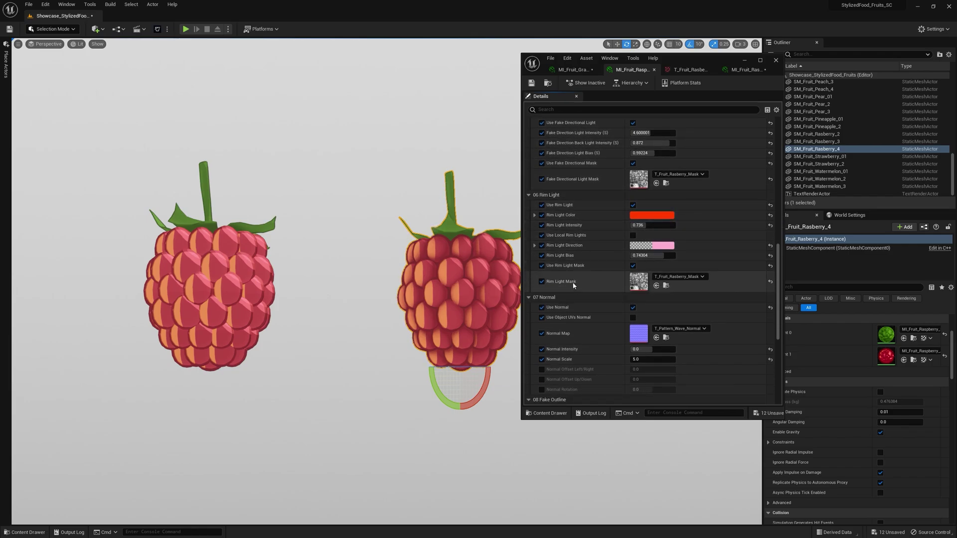
pyautogui.scroll(1, 576, 287)
pyautogui.click(672, 311)
pyautogui.click(673, 311)
pyautogui.click(746, 60)
pyautogui.click(603, 305)
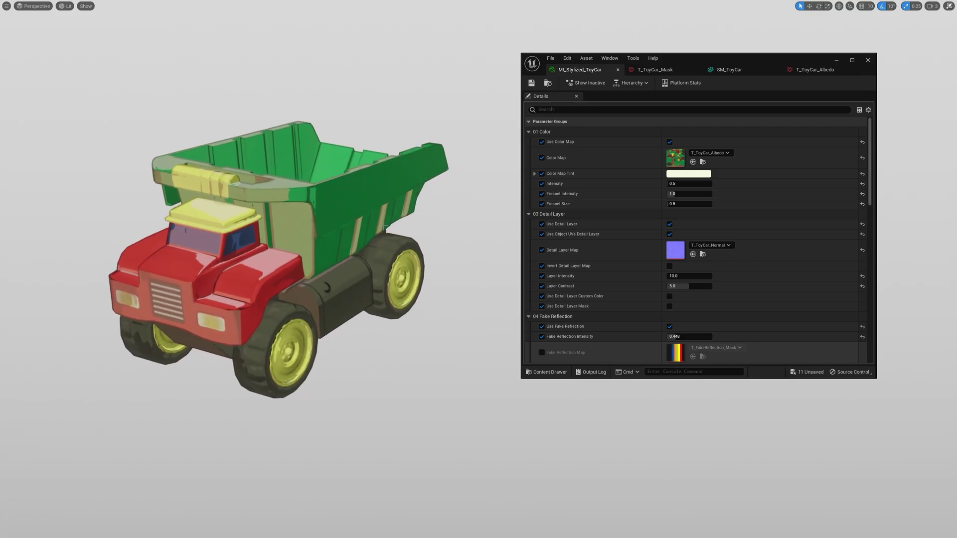
# Examine the UV layout of the SM_ToyCar mesh and its T_ToyCar_Albedo texture
pyautogui.click(730, 69)
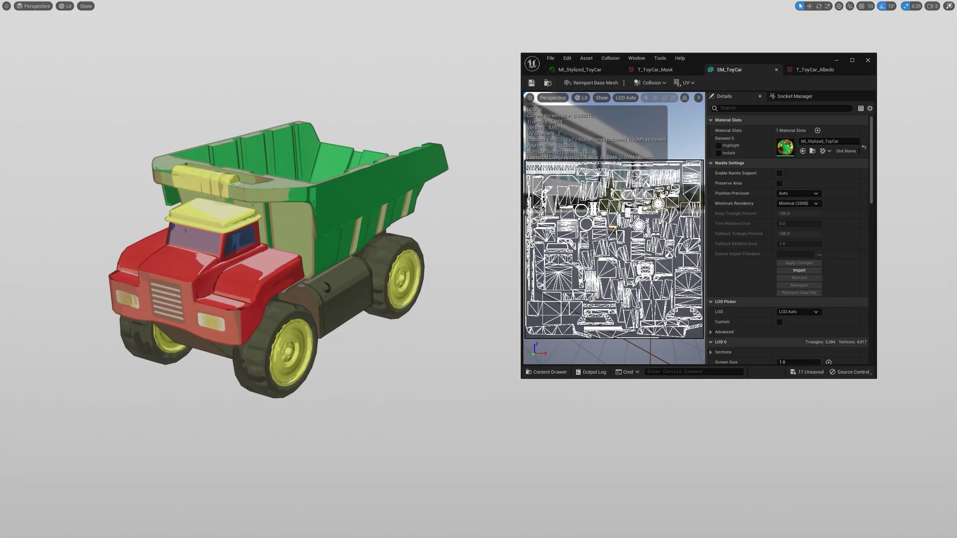
pyautogui.click(815, 70)
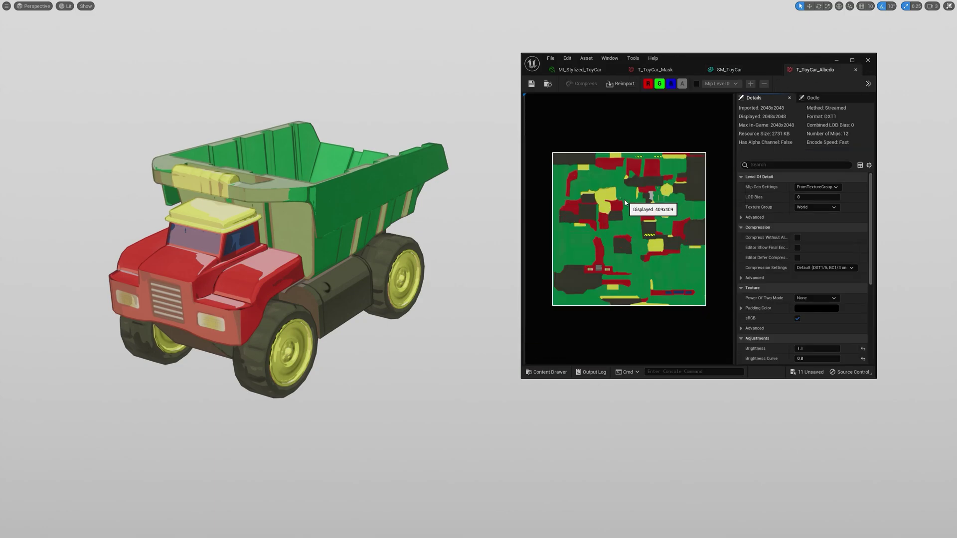
# Raise the Fake Reflection Intensity in MI_Stylized_ToyCar to about 0.8 and view the T_ToyCar_Mask texture
pyautogui.click(580, 70)
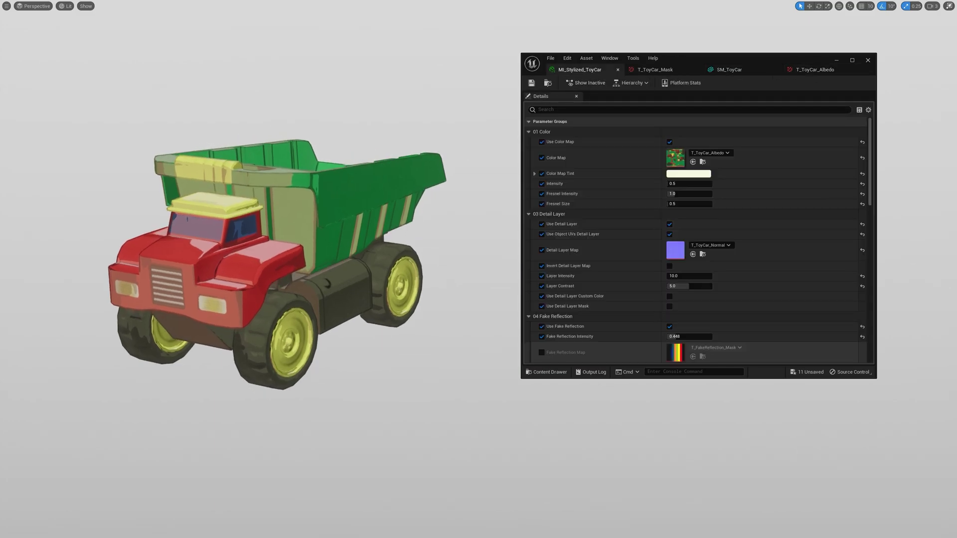
pyautogui.moveTo(673, 337); pyautogui.dragTo(684, 337)
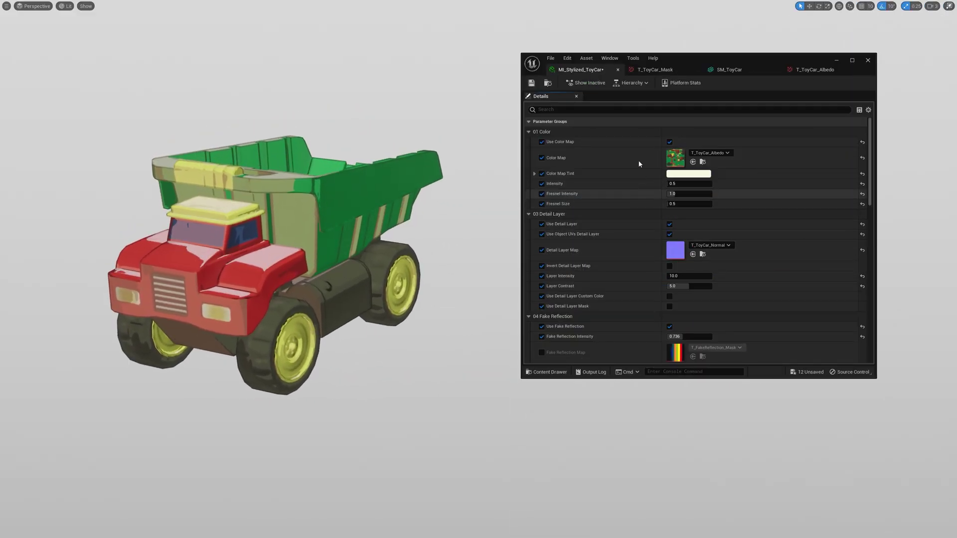
pyautogui.click(655, 70)
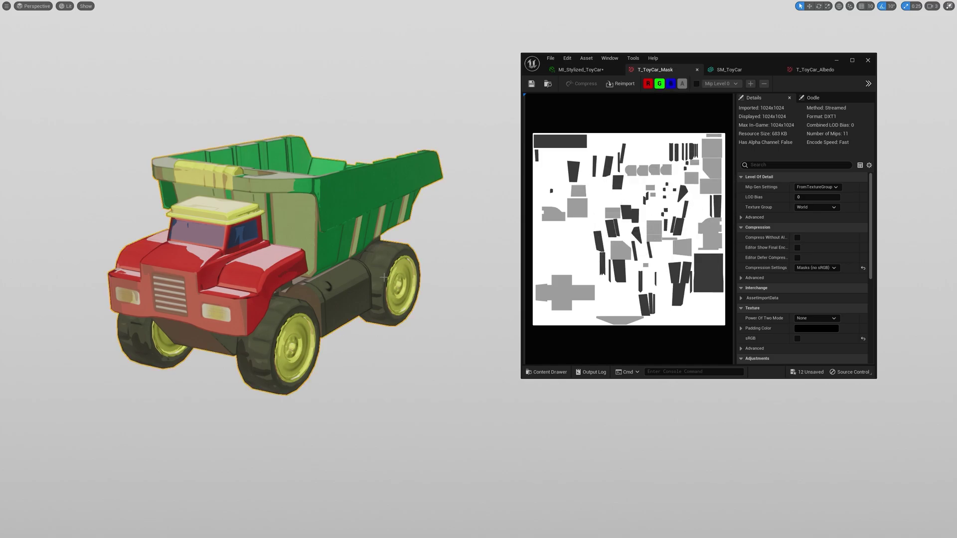
# Locate the SM_ToyCar static mesh in the Demo folder and bring up its asset actions
pyautogui.hotkey('ctrl', 'space')
pyautogui.rightClick(880, 410)
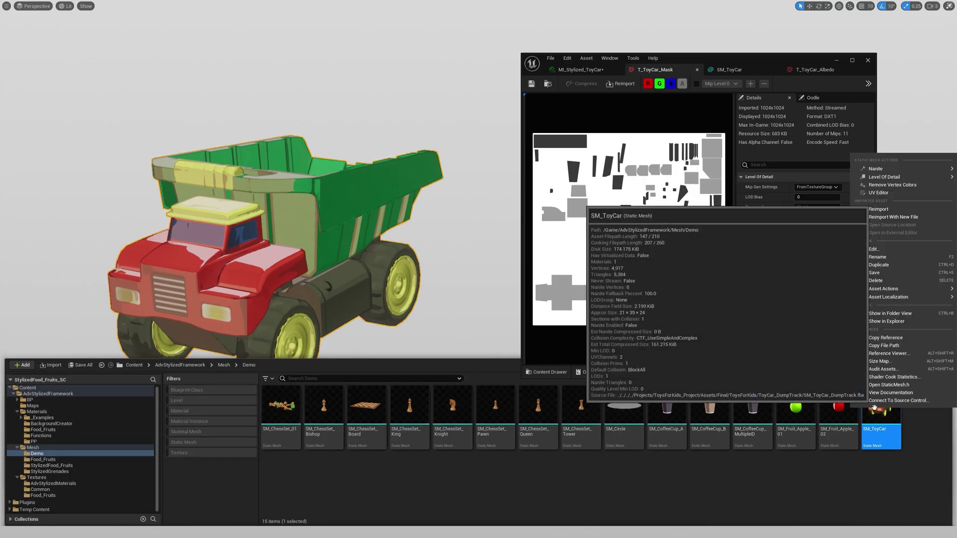
pyautogui.moveTo(884, 289)
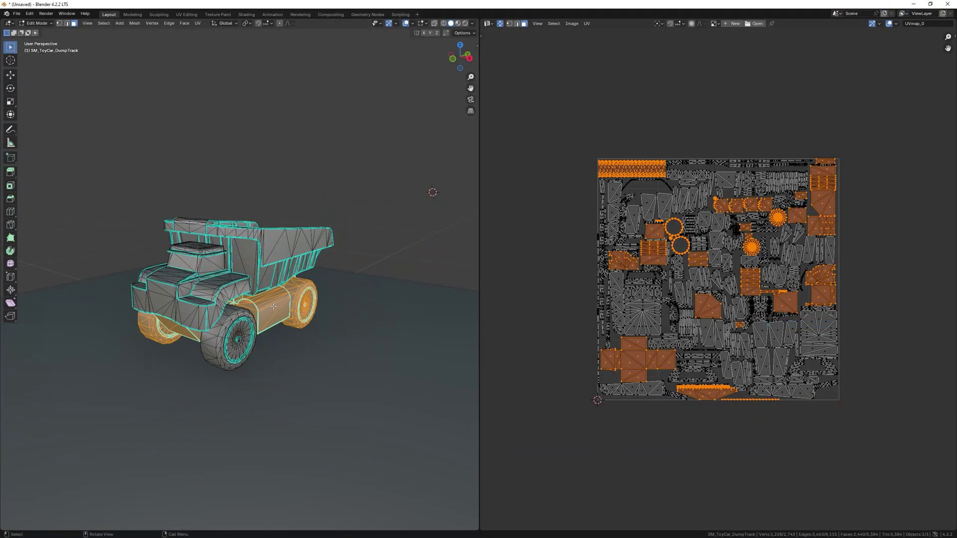
# In Blender, add the toy truck's nearest front wheel to the face selection as linked geometry delimited by seams
pyautogui.press('l')
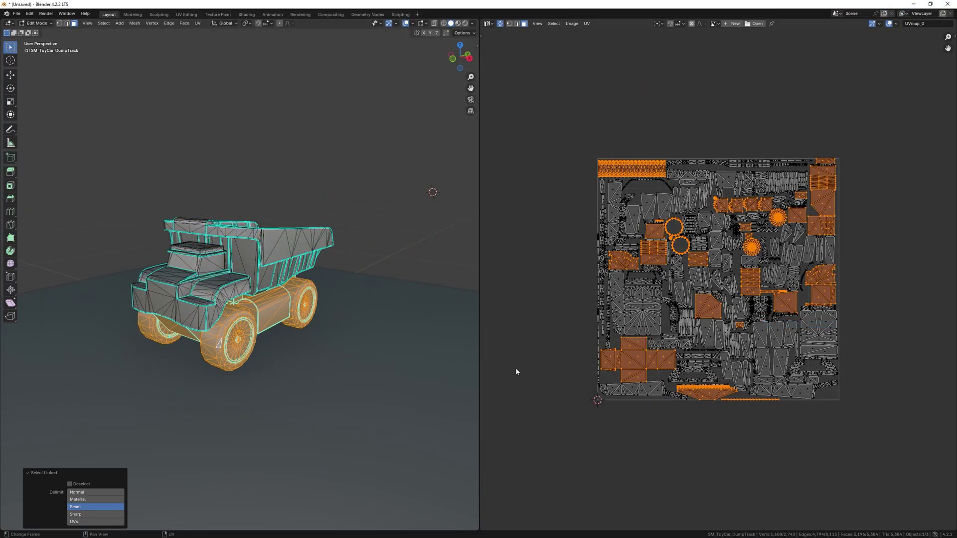
# Export the toy truck's UV layout for the currently selected wheel and chassis faces
pyautogui.click(587, 23)
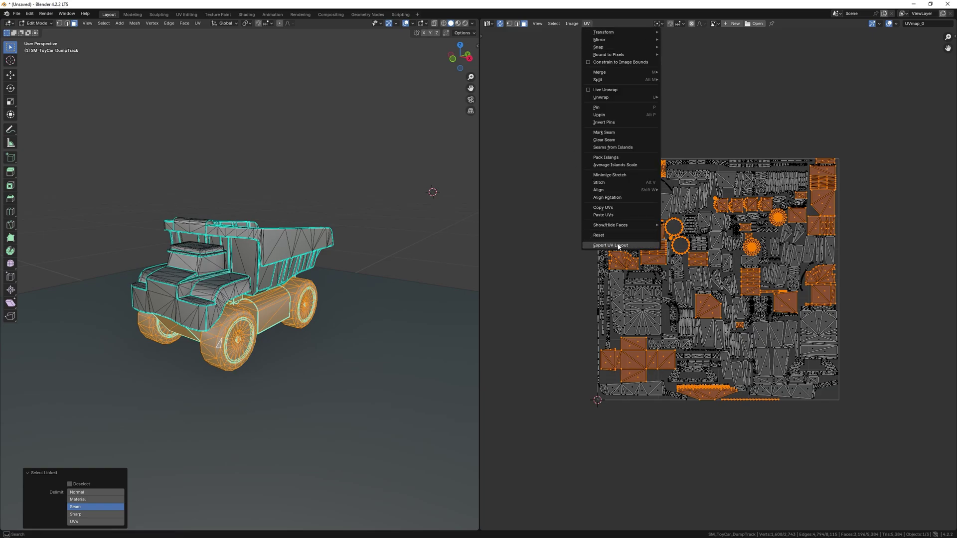
pyautogui.click(651, 245)
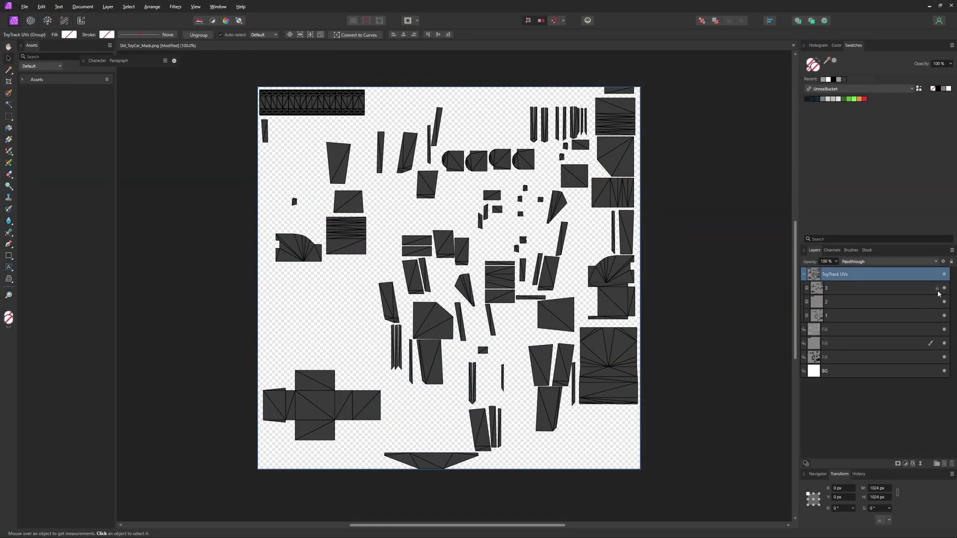
# In Affinity Photo, toggle UV layers 3 and 2 of SM_ToyCar_Mask.png for comparison and hide the ToyTrack UVs group
pyautogui.click(944, 288)
pyautogui.click(943, 288)
pyautogui.click(943, 301)
pyautogui.click(943, 302)
pyautogui.keyDown('alt'); pyautogui.click(812, 277); pyautogui.keyUp('alt')
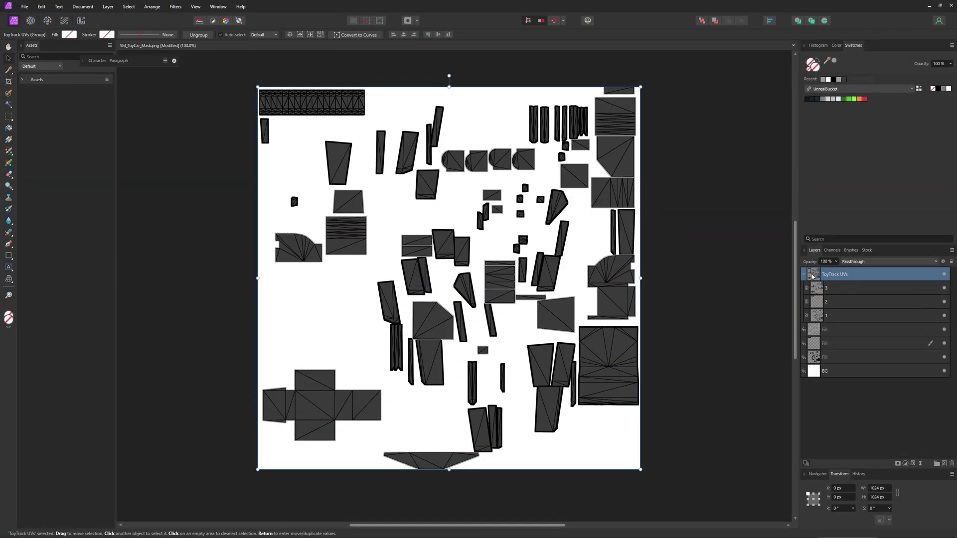
pyautogui.click(945, 274)
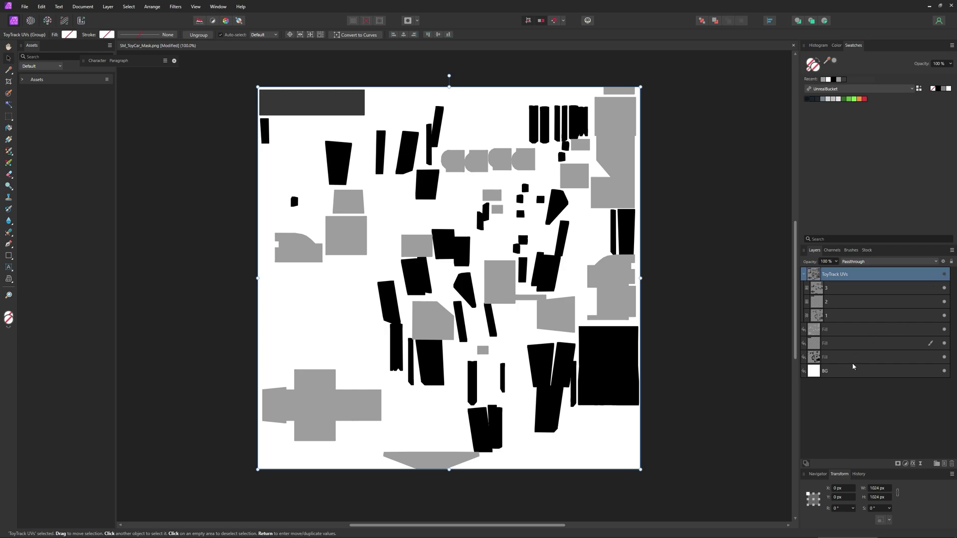
# Sample black from the mask, select the black Fill layer directly above BG, and adjust that layer's opacity
pyautogui.click(843, 373)
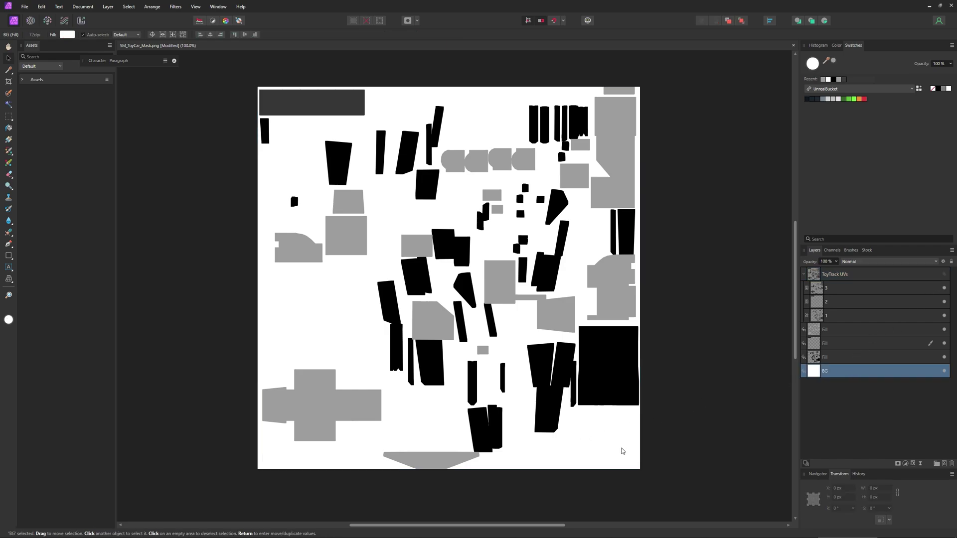
pyautogui.press('b')
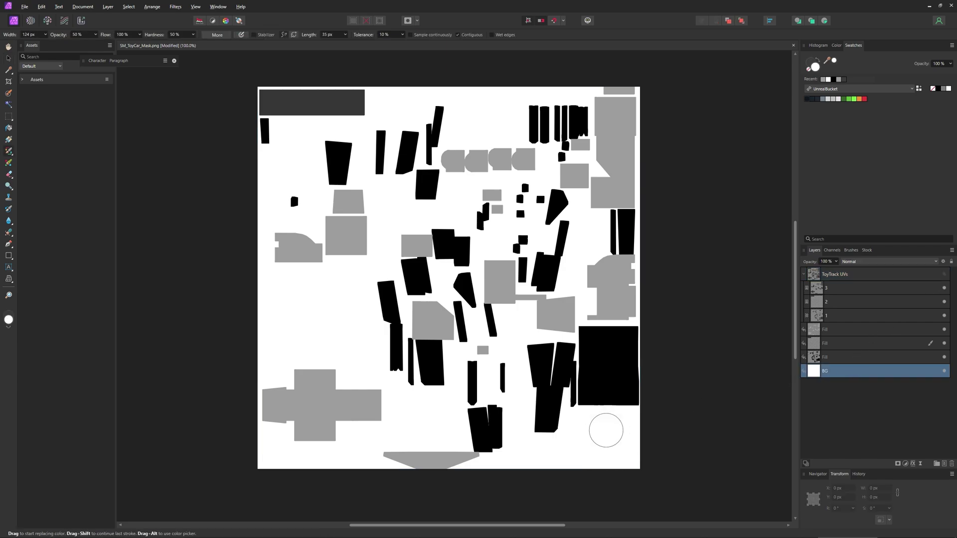
pyautogui.keyDown('alt'); pyautogui.click(606, 367); pyautogui.keyUp('alt')
pyautogui.click(844, 358)
pyautogui.press('v')
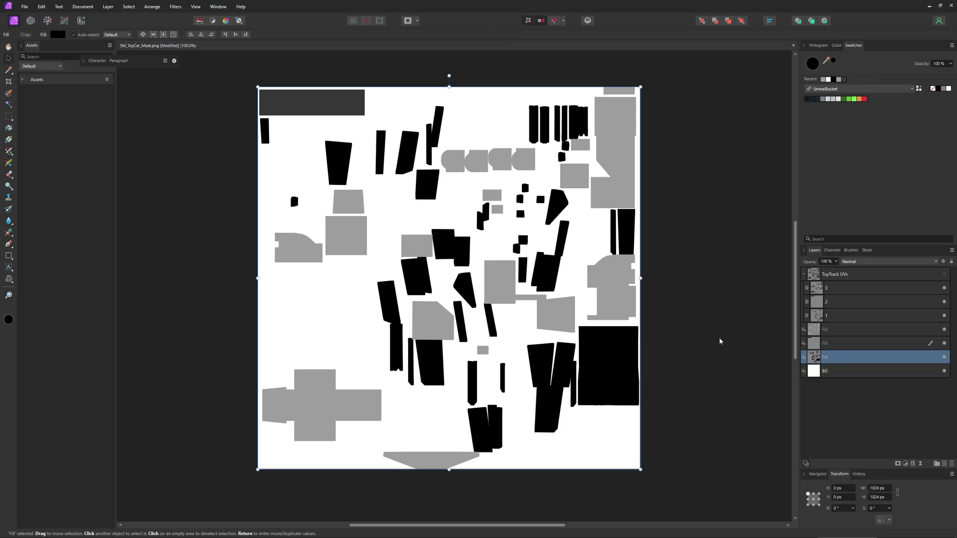
pyautogui.press('5')
pyautogui.press('0')
pyautogui.press('7')
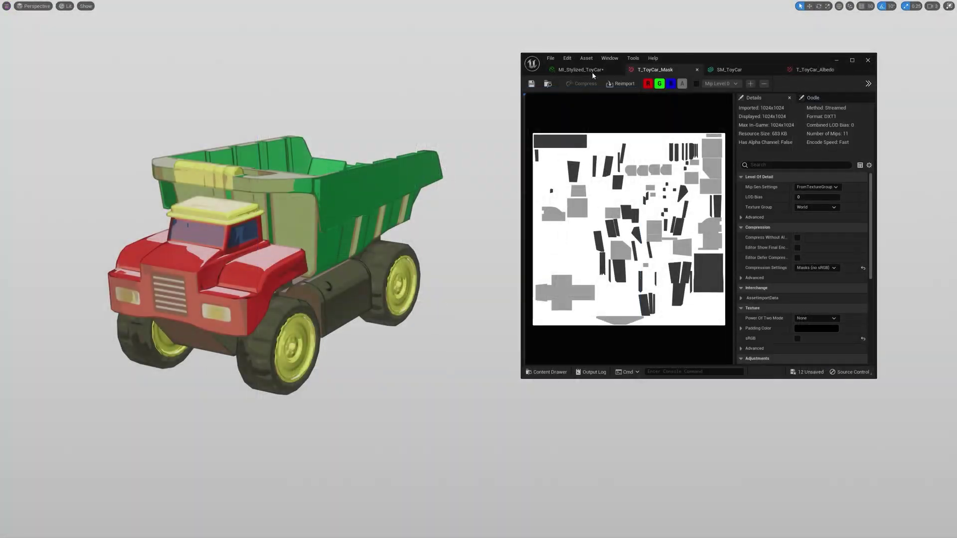
# In Unreal Engine, return from the T_ToyCar_Mask texture to the MI_Stylized_ToyCar material instance
pyautogui.click(581, 70)
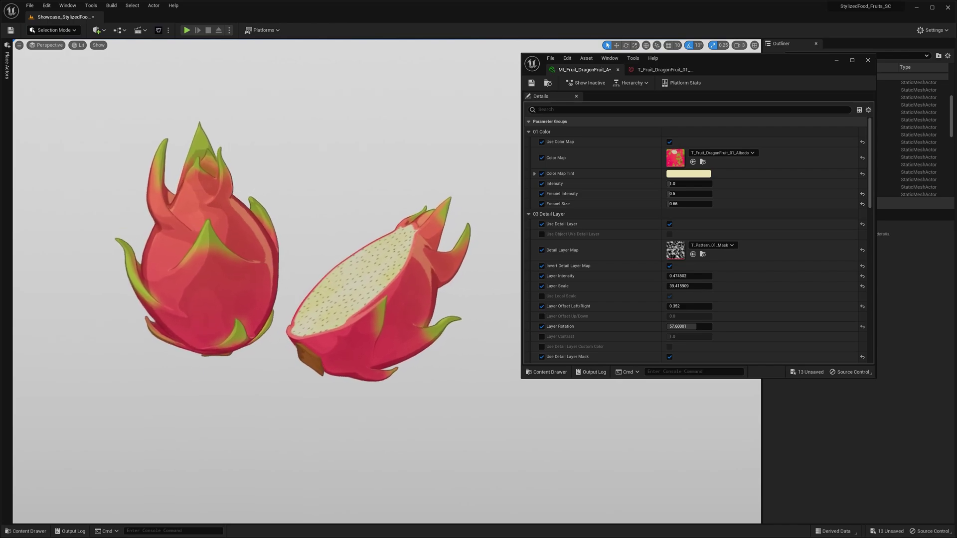
# Raise the Fake Reflection Intensity of the MI_Fruit_DragonFruit_A material instance and fine-tune its remaining reflection settings
pyautogui.scroll(-5, 686, 243)
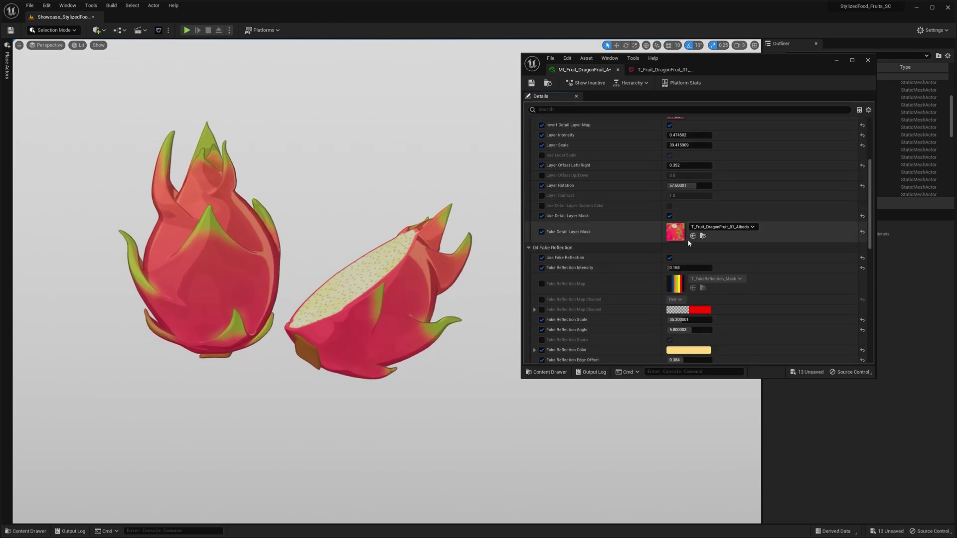
pyautogui.moveTo(688, 268); pyautogui.dragTo(723, 267)
pyautogui.scroll(-2, 675, 332)
pyautogui.moveTo(679, 319); pyautogui.dragTo(681, 320)
# Open the T_Fruit_DragonFruit_01_Albedo texture used as the dragon fruit's Color Map
pyautogui.scroll(9, 701, 311)
pyautogui.doubleClick(676, 159)
pyautogui.scroll(-2, 633, 214)
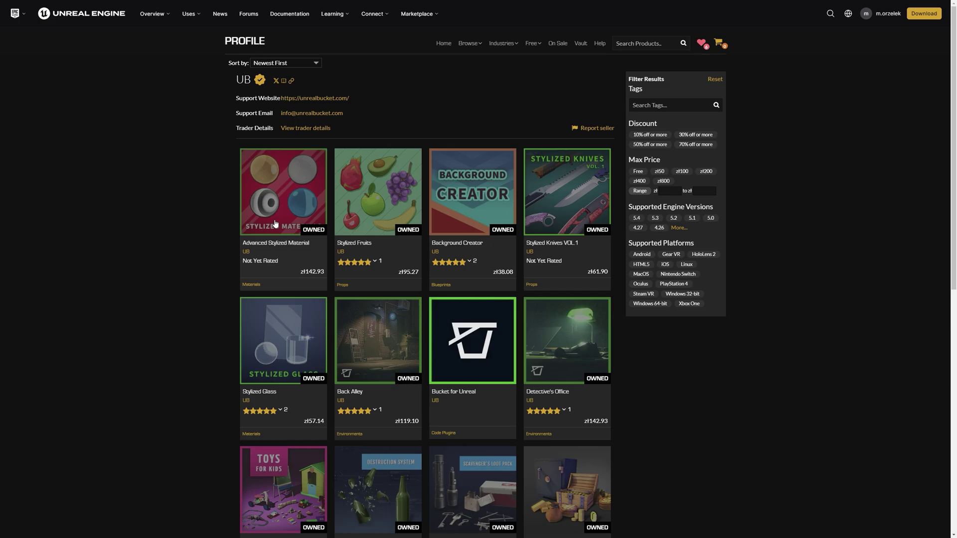
# In the Unreal Engine Marketplace, open the Advanced Stylized Material product page and browse its gallery images
pyautogui.click(291, 202)
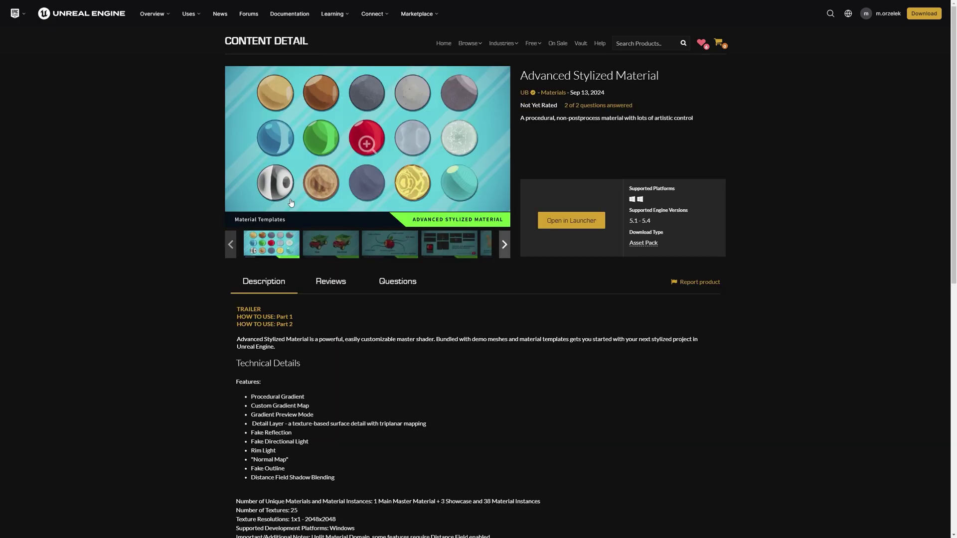
pyautogui.click(333, 246)
pyautogui.click(381, 247)
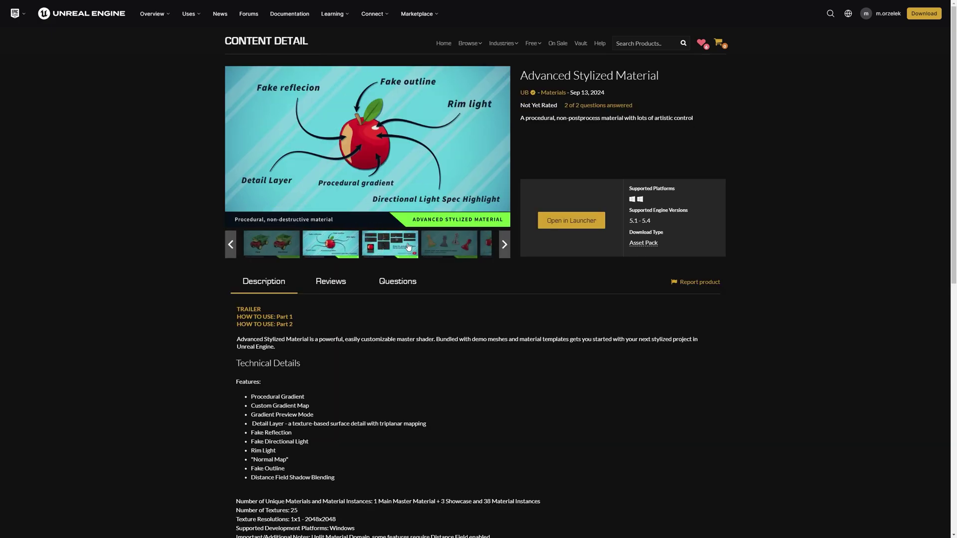